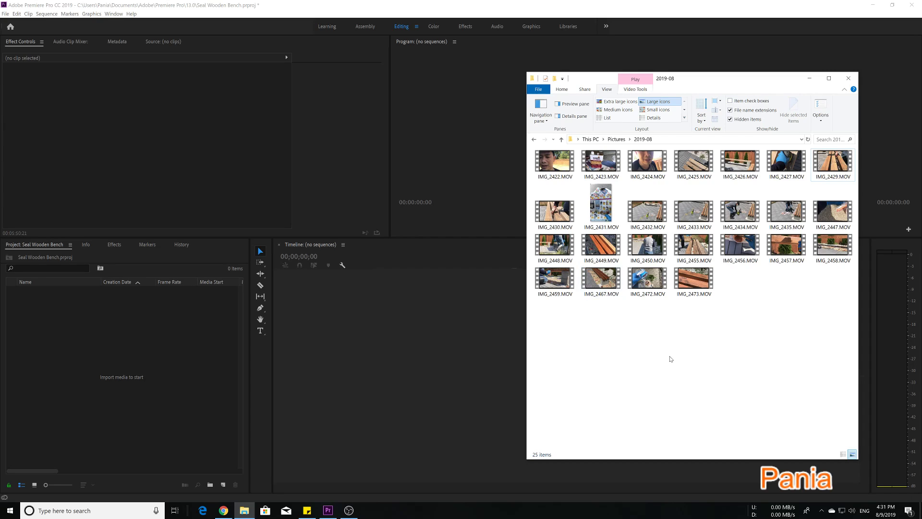
Try selecting the first clips IMG_2422 to IMG_2424 in the 2019-08 folder
click(551, 164)
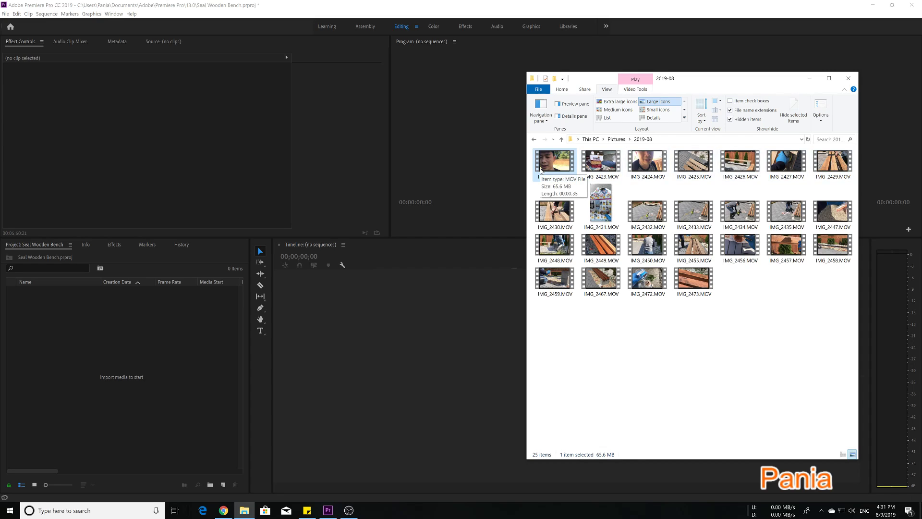
click(731, 352)
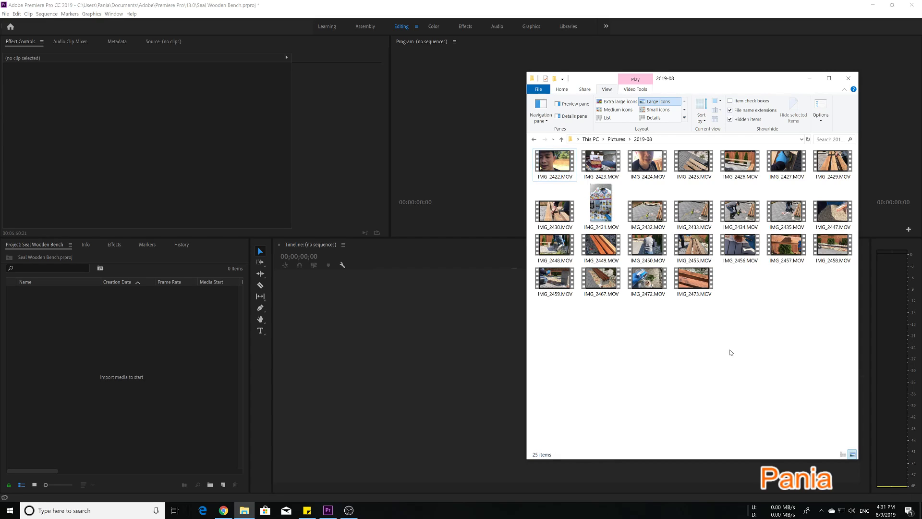
key(ctrl+a)
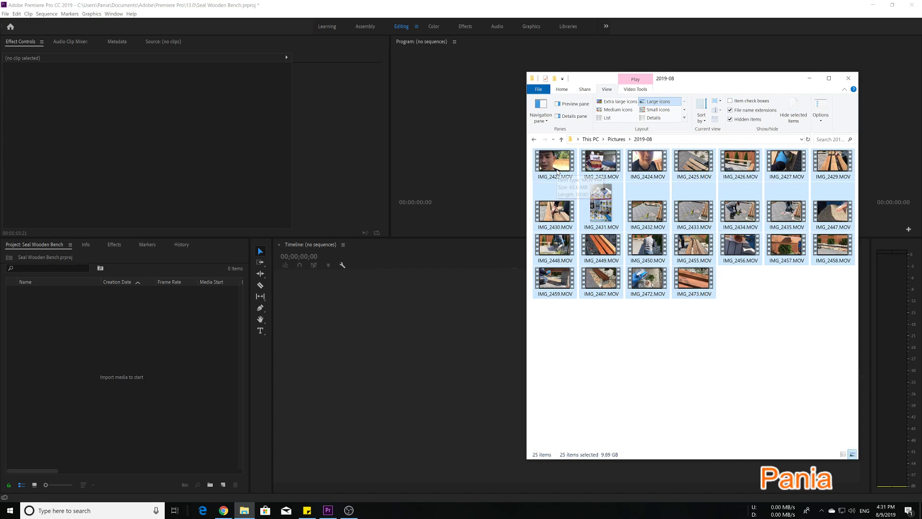
click(590, 335)
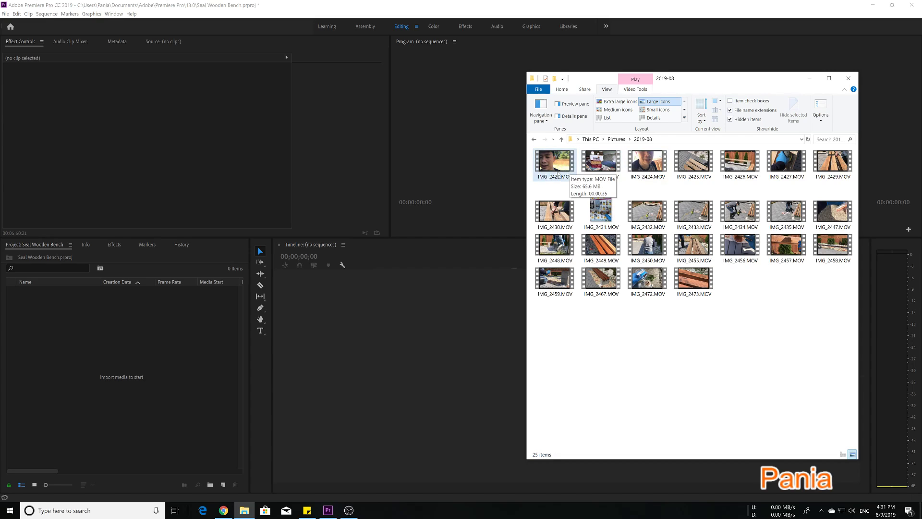
click(558, 174)
click(603, 167)
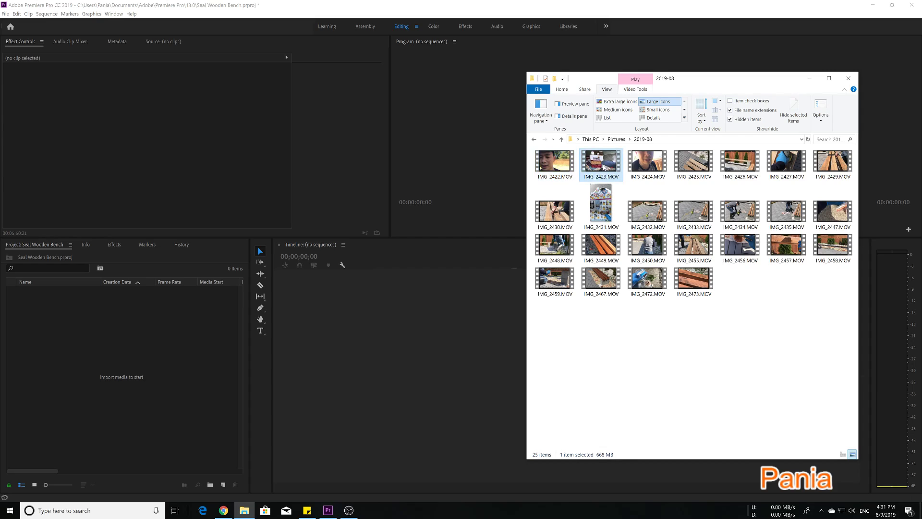
click(658, 168)
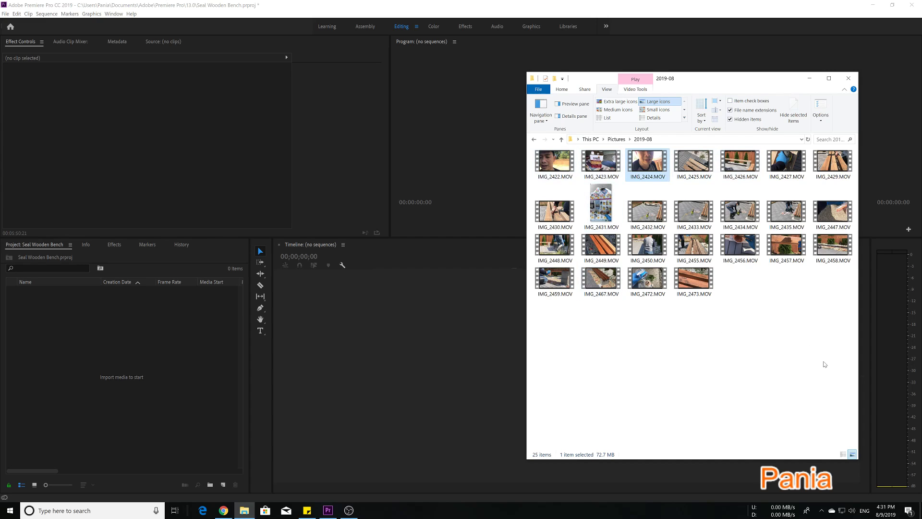
Select all 25 .MOV files in the 2019-08 folder with Ctrl+A
drag(823, 361, 547, 160)
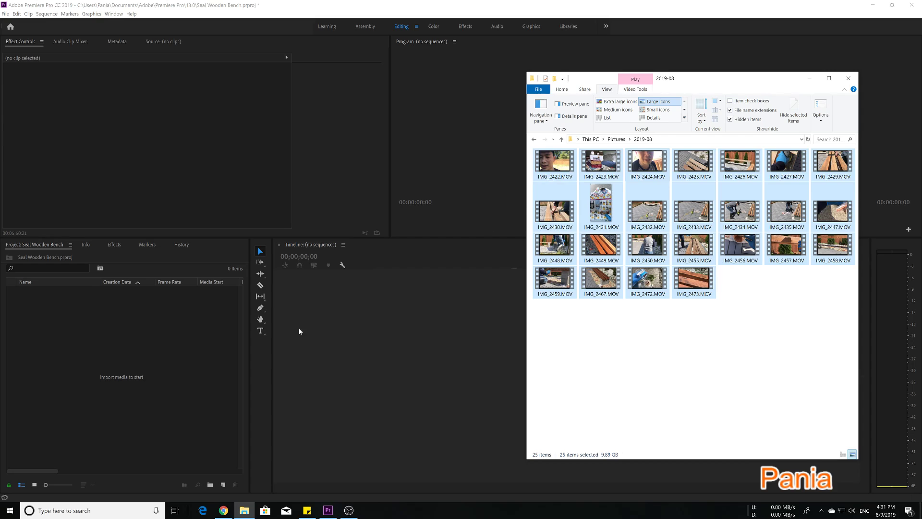
click(565, 166)
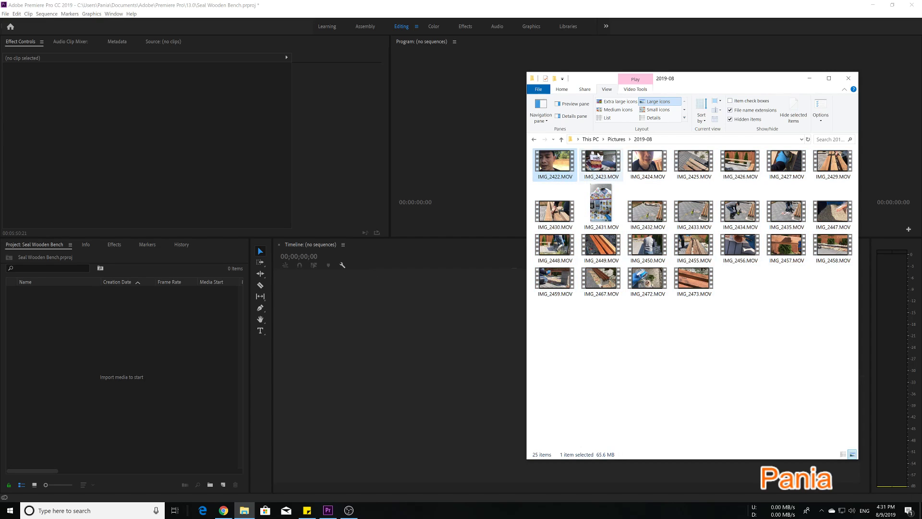
click(688, 292)
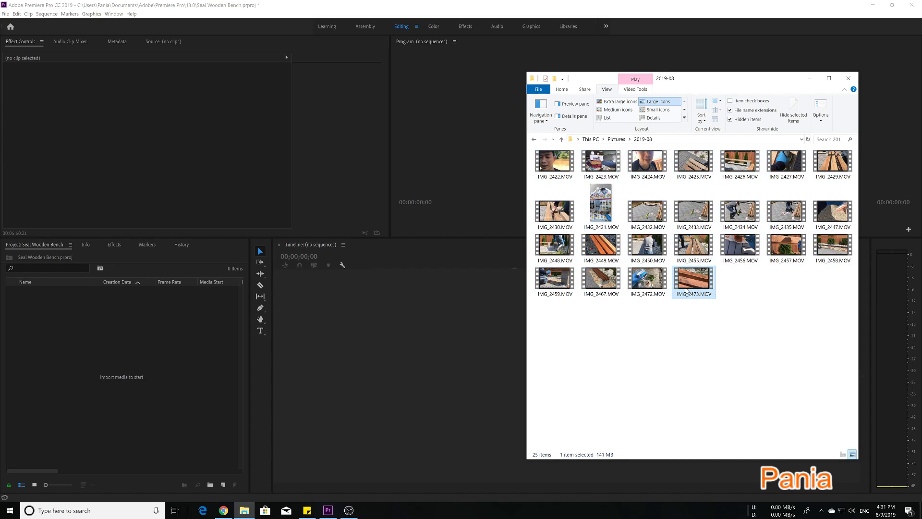
click(739, 346)
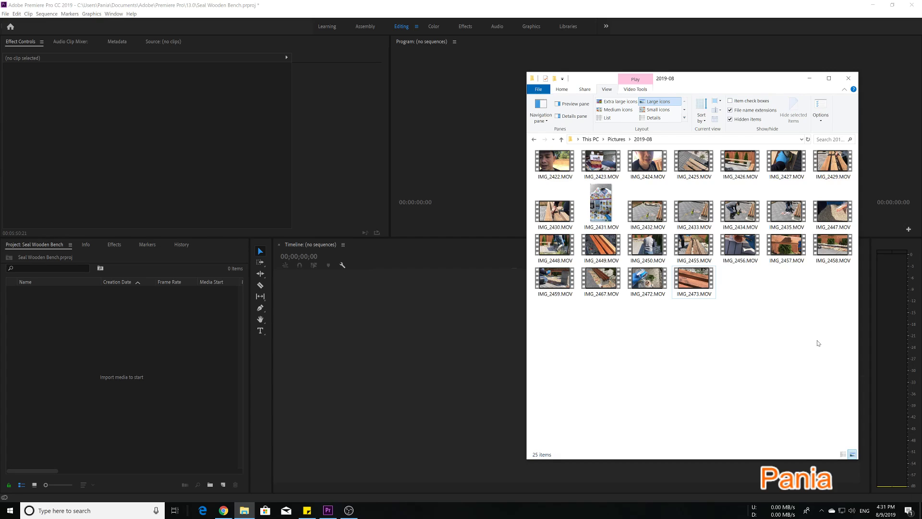
key(ctrl+a)
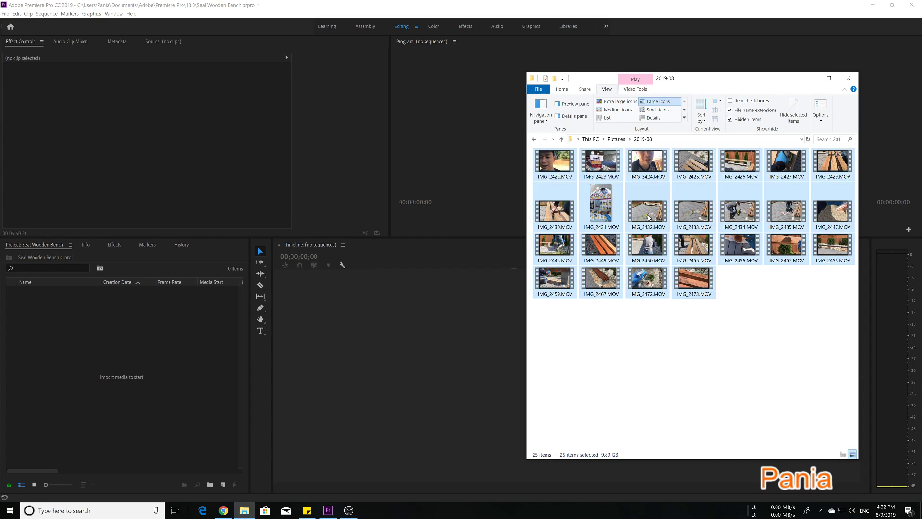
Drop the clips onto the Timeline to create the IMG_2432 sequence and inspect its opening clips
drag(648, 218, 311, 366)
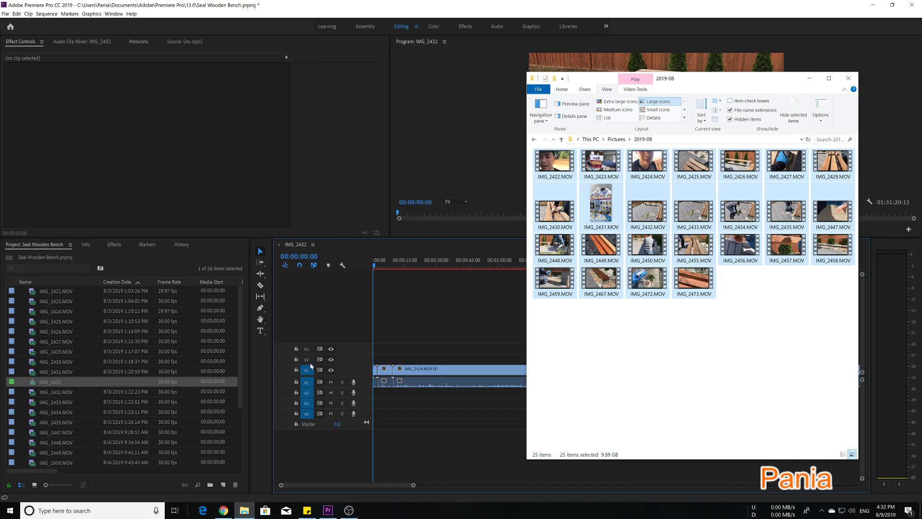
click(376, 372)
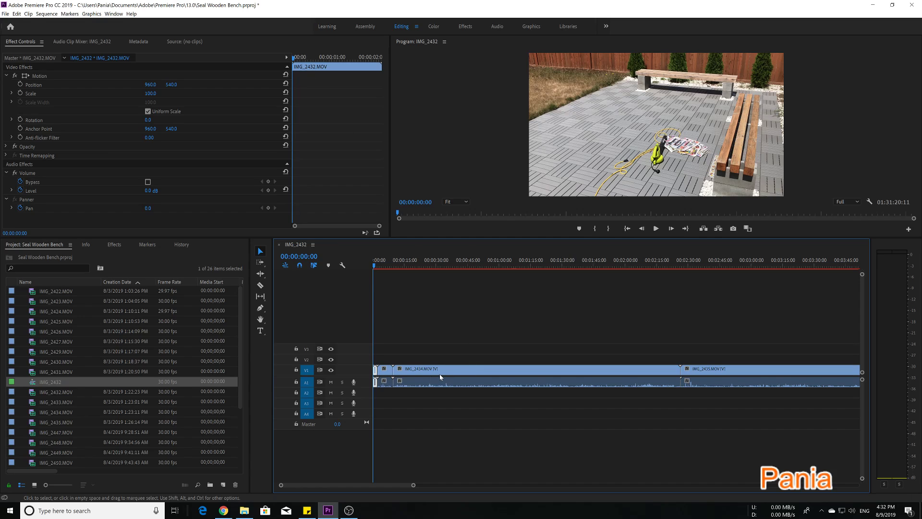
click(380, 370)
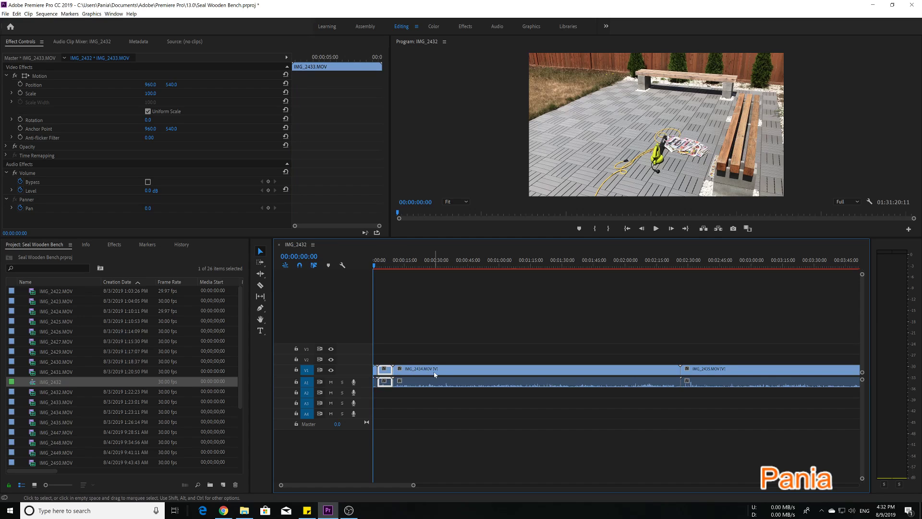
click(435, 372)
click(696, 369)
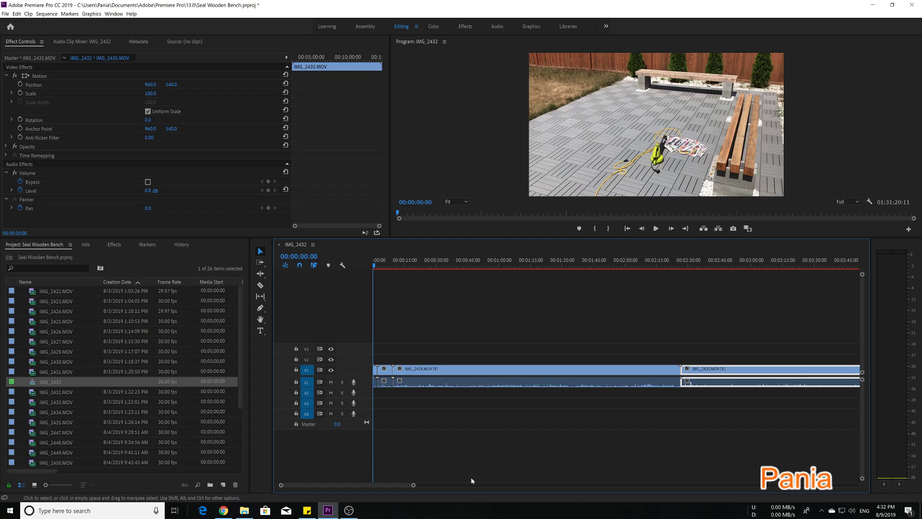
click(376, 374)
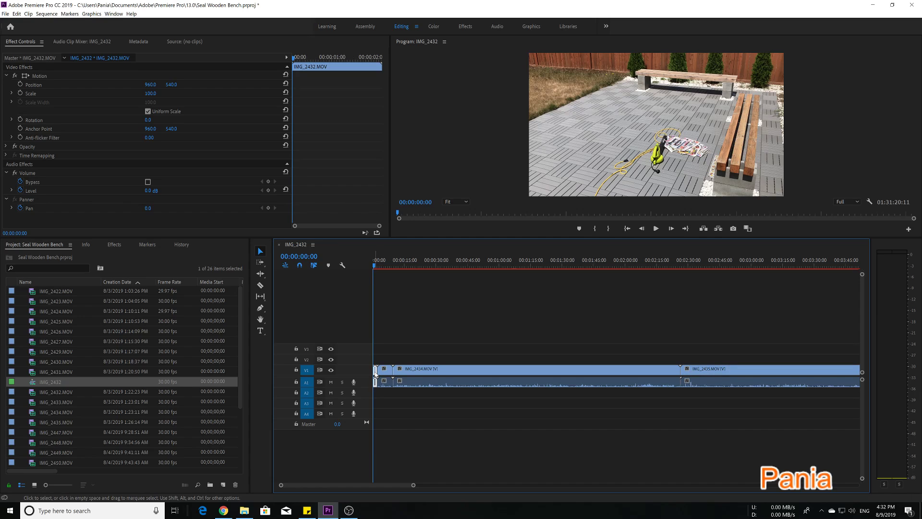
click(386, 372)
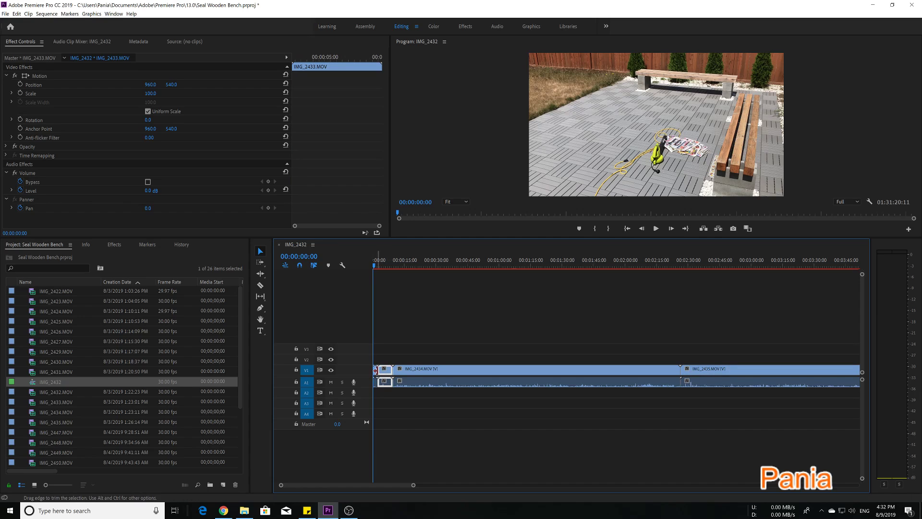
click(375, 432)
Compare IMG_2422 and IMG_2433 in the 2019-08 folder against the timeline clips
click(244, 510)
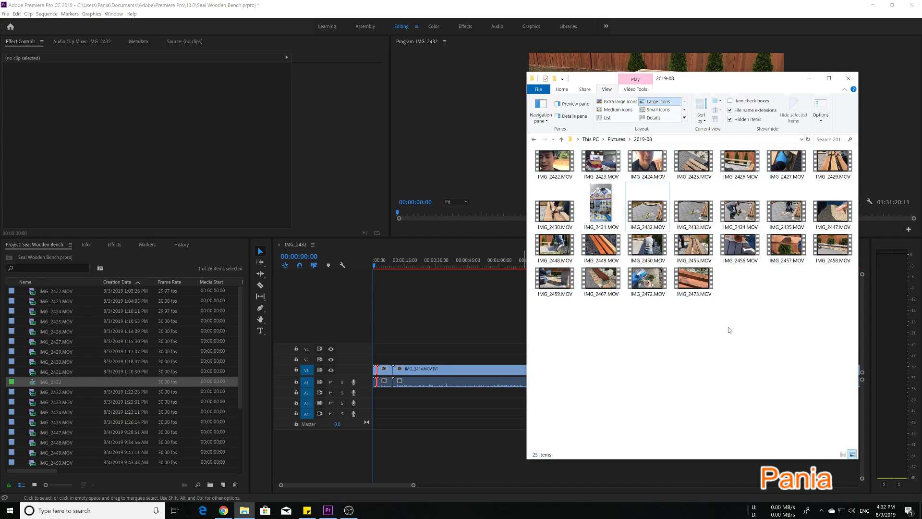
drag(773, 335, 556, 161)
click(623, 343)
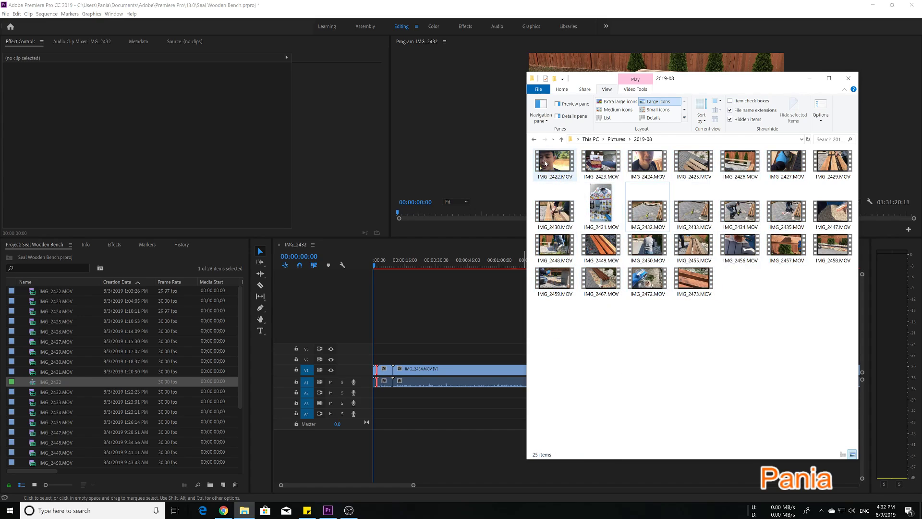
click(545, 162)
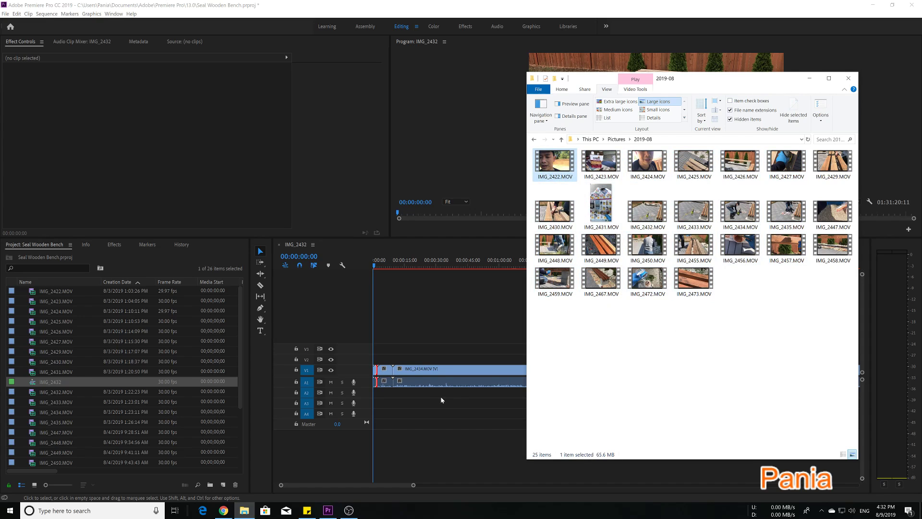
click(443, 455)
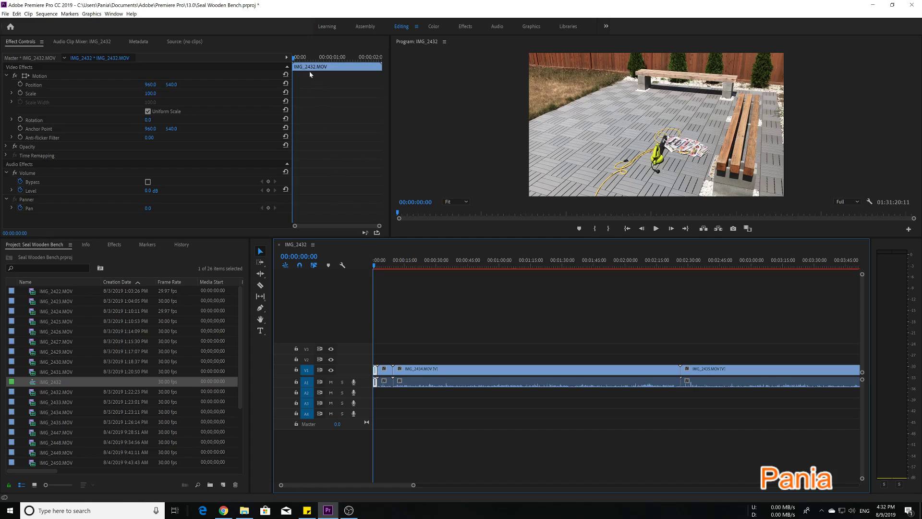
click(384, 379)
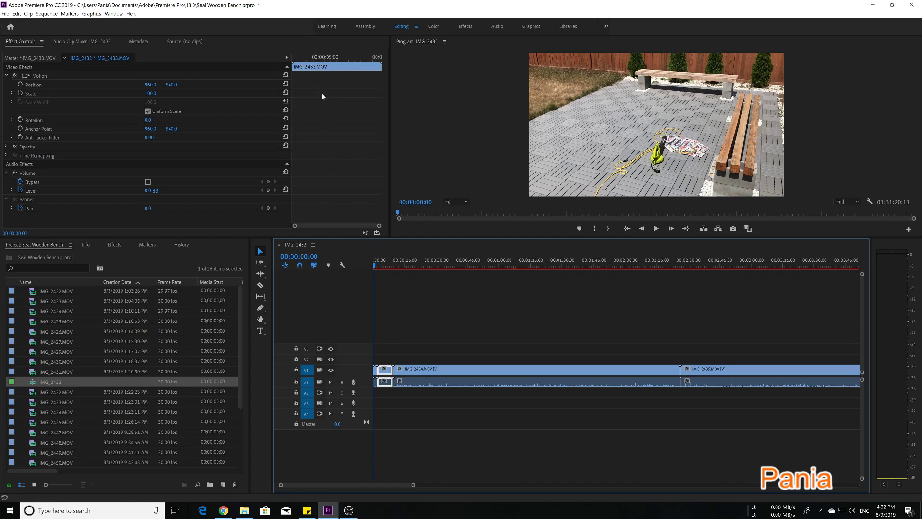
click(245, 510)
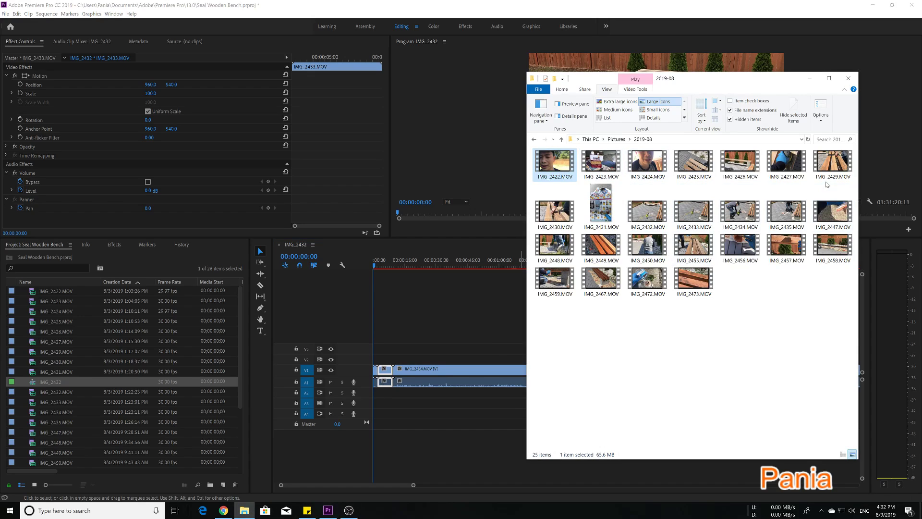
click(693, 214)
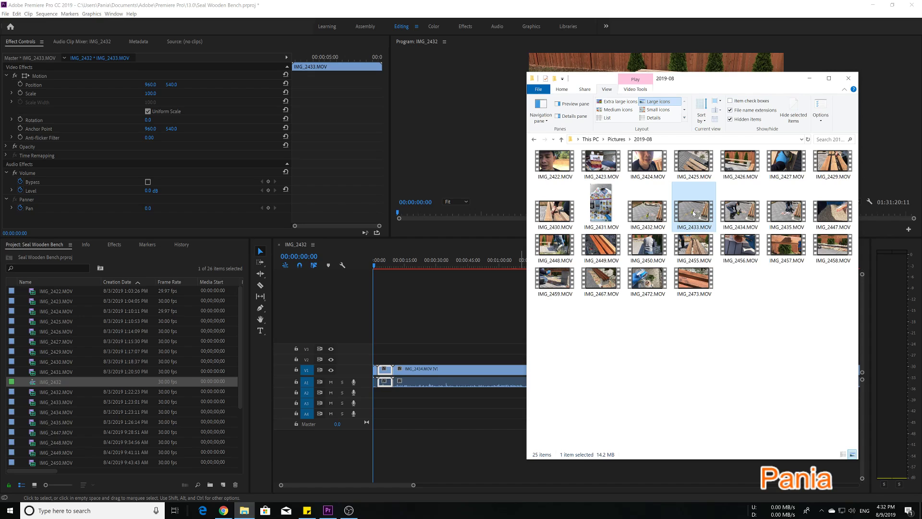
click(465, 417)
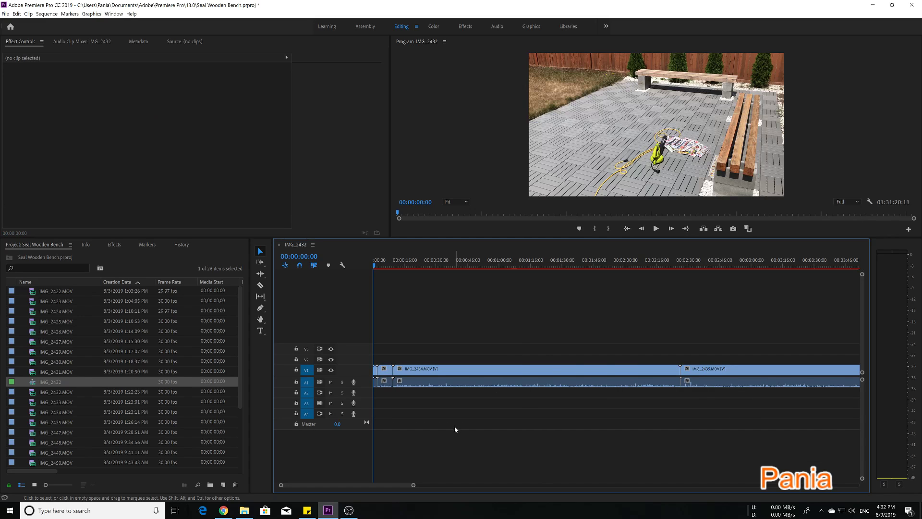
click(376, 264)
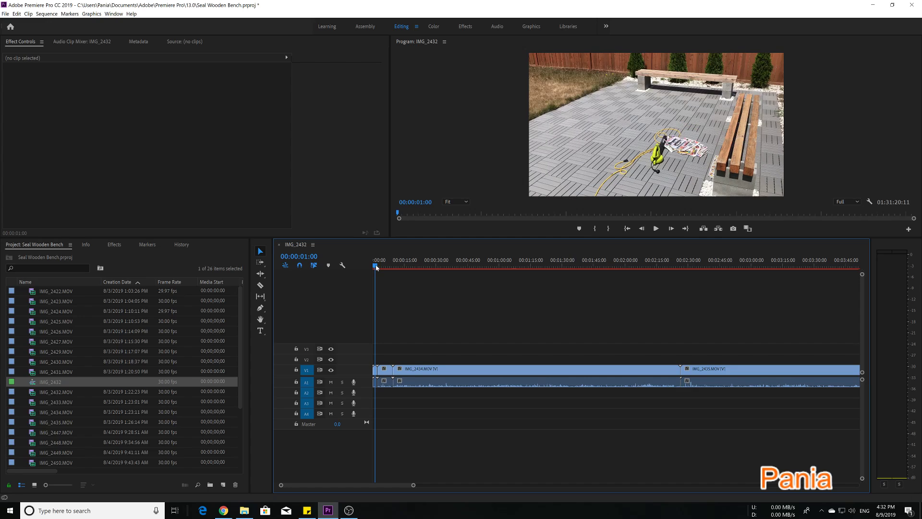
drag(385, 486, 454, 485)
key(minus)
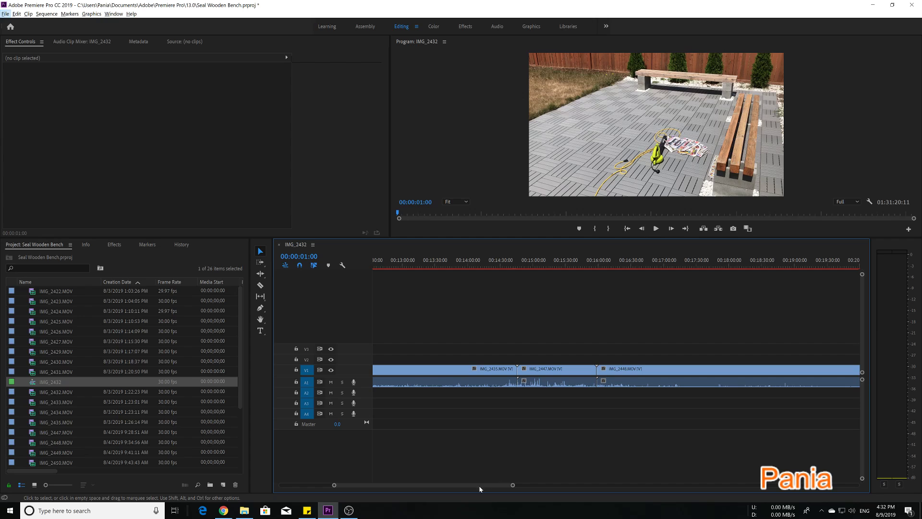
drag(515, 484, 548, 461)
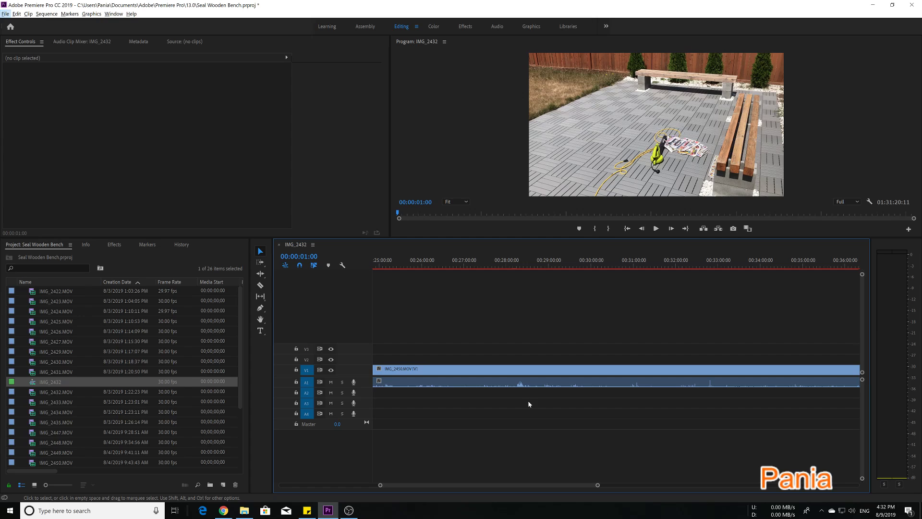
right_click(77, 283)
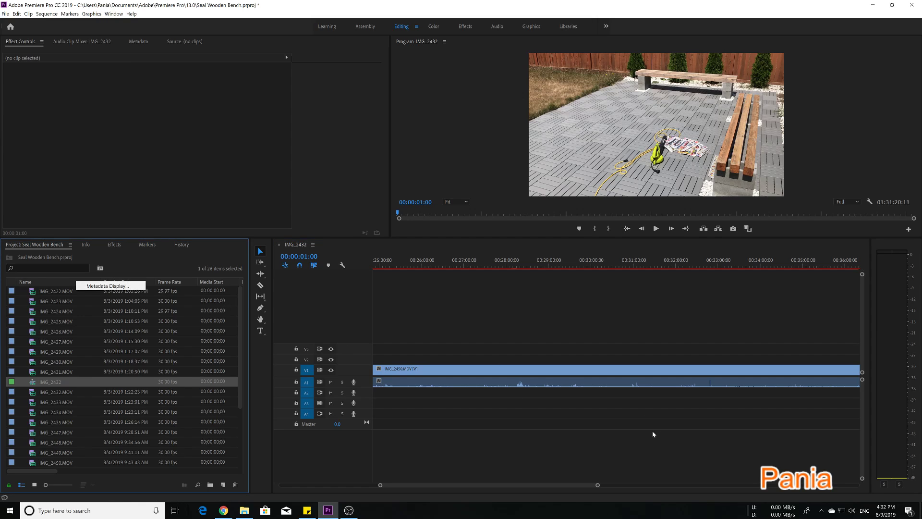
drag(579, 484, 845, 488)
click(610, 370)
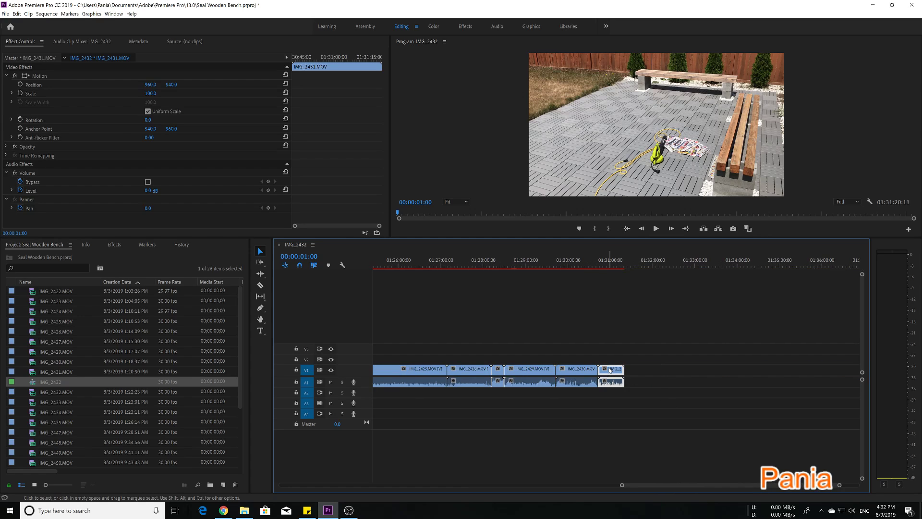
click(424, 374)
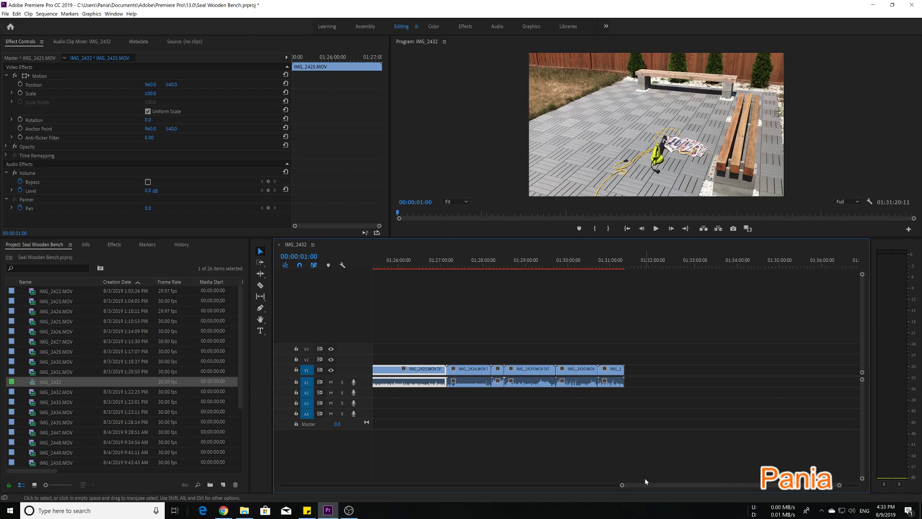
drag(647, 484, 616, 487)
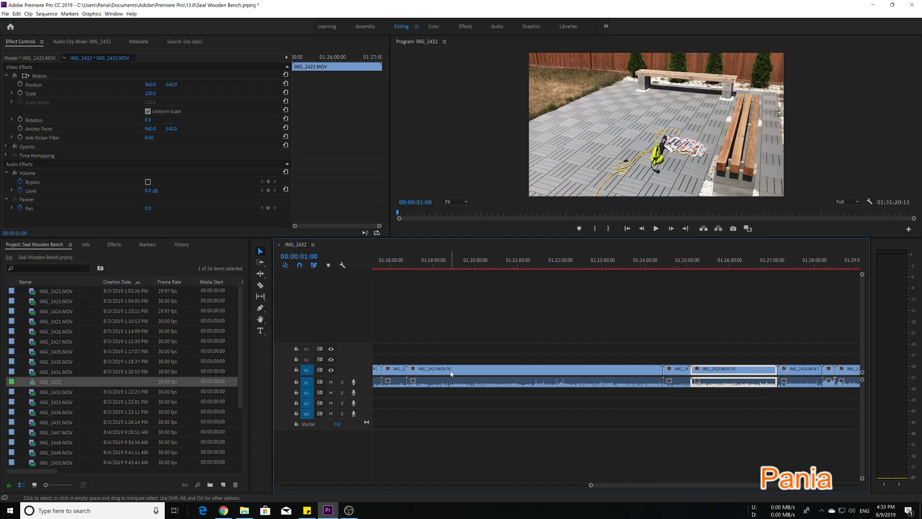
click(480, 369)
click(244, 510)
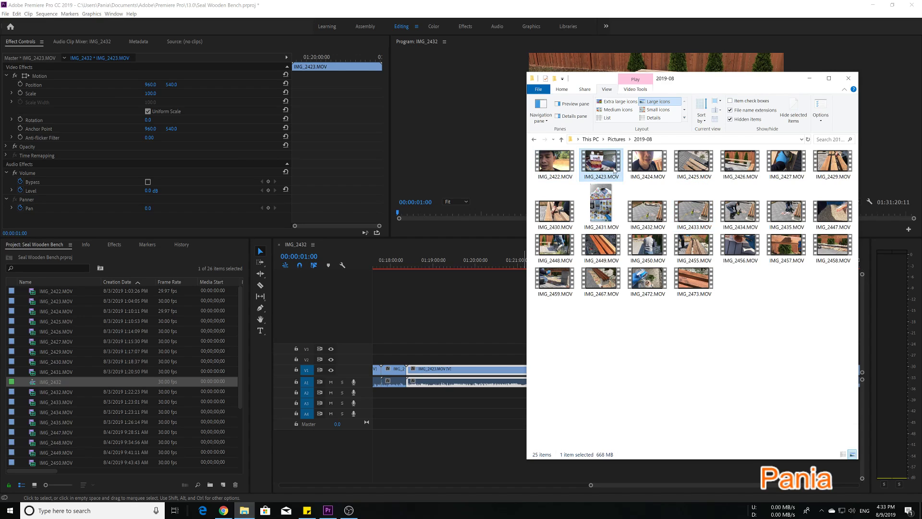
click(465, 427)
drag(609, 485, 289, 480)
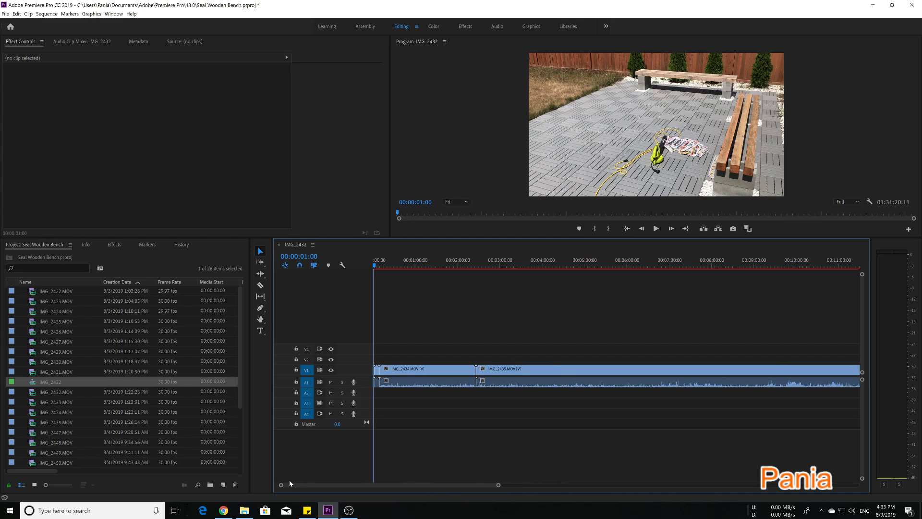
Delete every clip from the IMG_2432 sequence, then select IMG_2422.MOV in the Project panel
key(ctrl+a)
key(Delete)
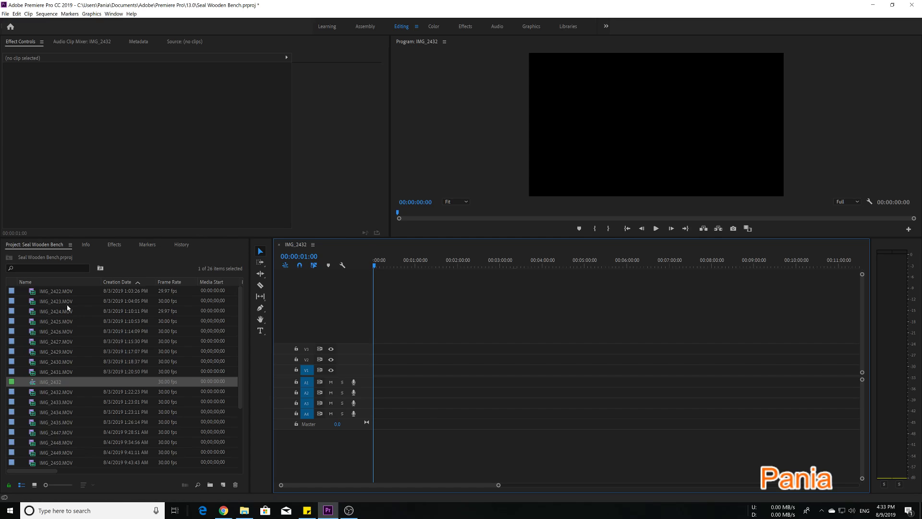
click(62, 291)
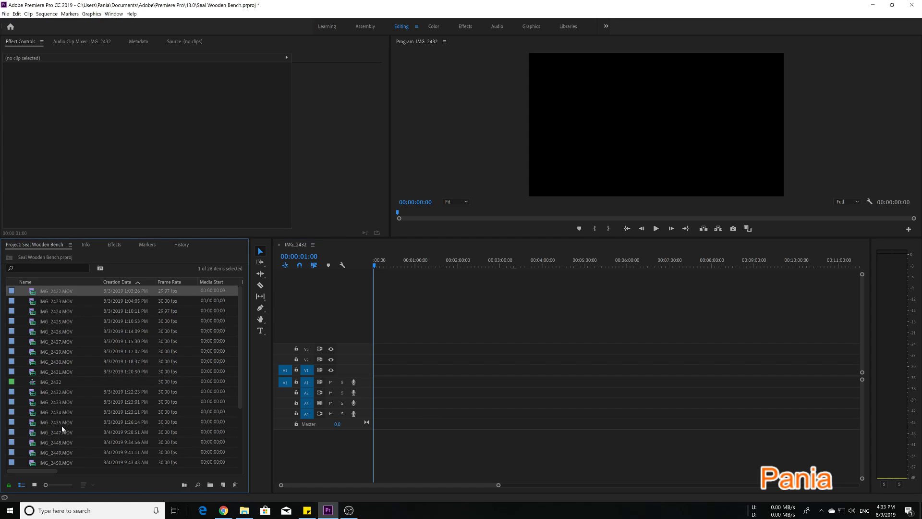
scroll(61, 426, down, 3)
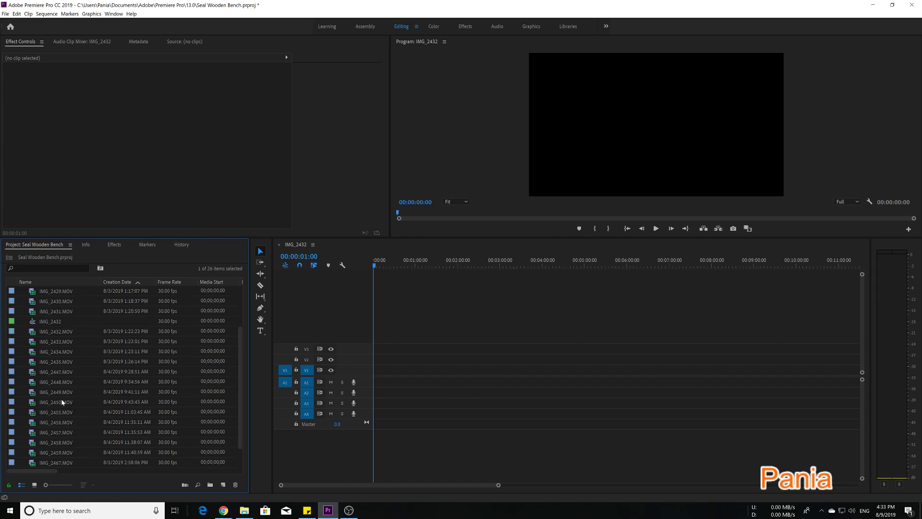
scroll(64, 323, up, 3)
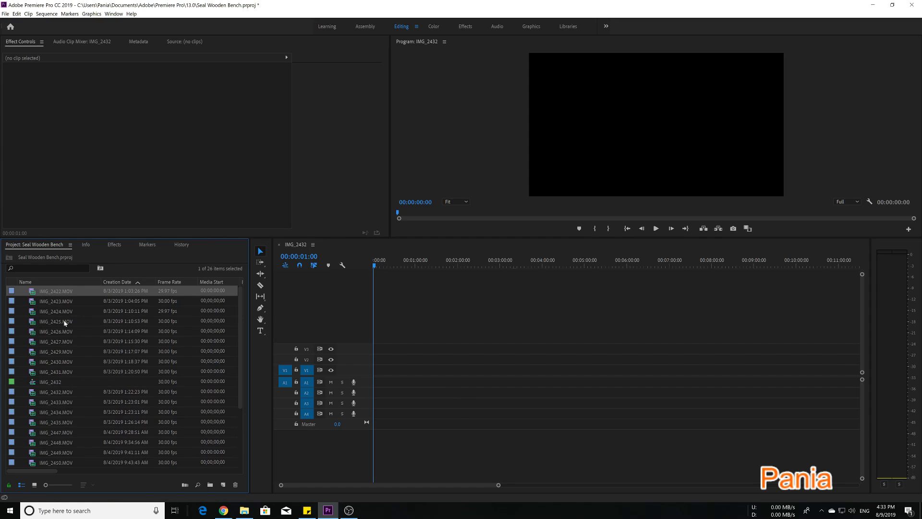
Turn off the Basic › Creation Date column in Metadata Display
right_click(30, 283)
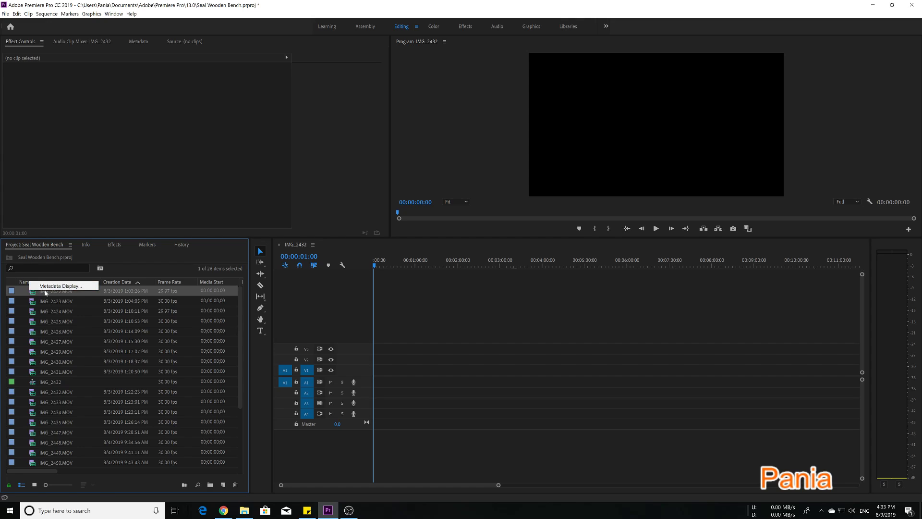
click(46, 288)
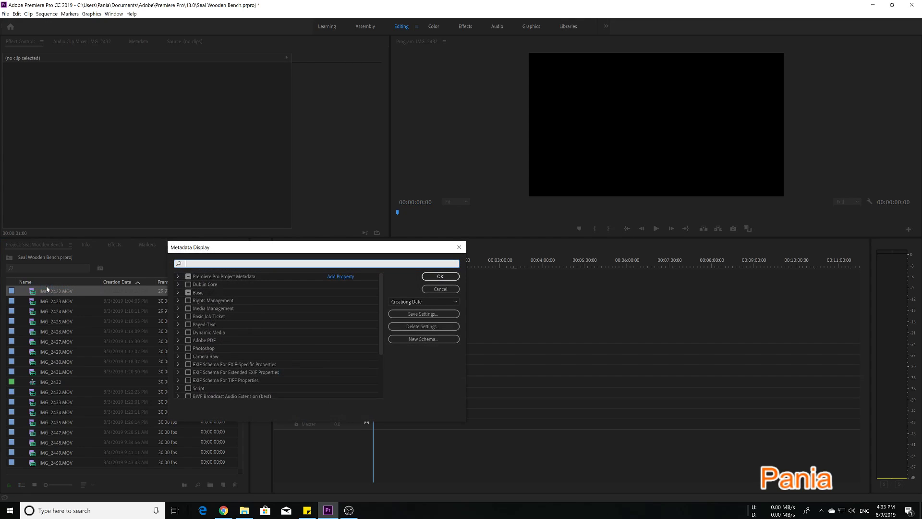
click(177, 292)
click(178, 292)
click(177, 292)
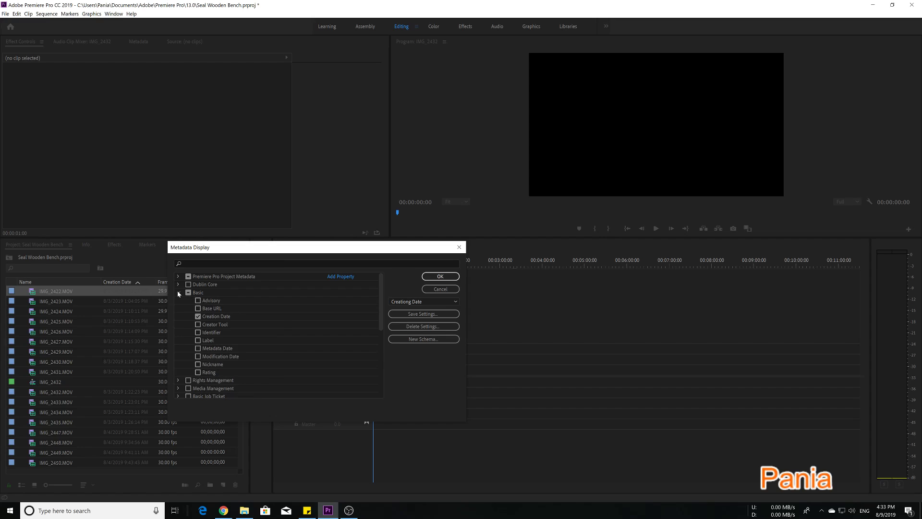
click(198, 316)
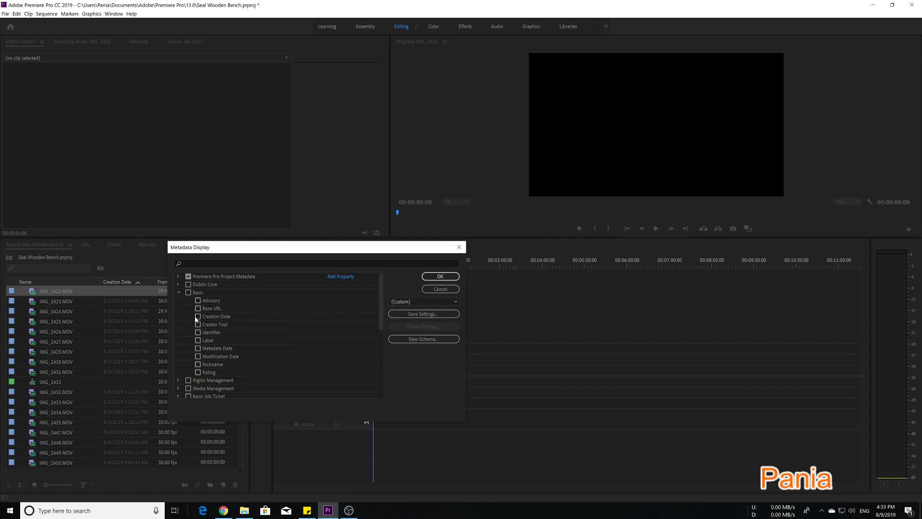
click(439, 277)
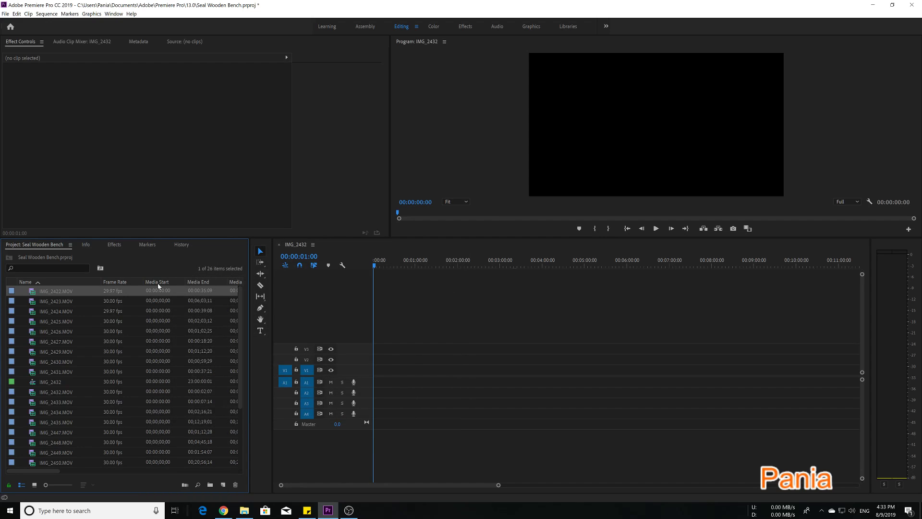
Re-enable the Basic › Creation Date column in Metadata Display
right_click(70, 284)
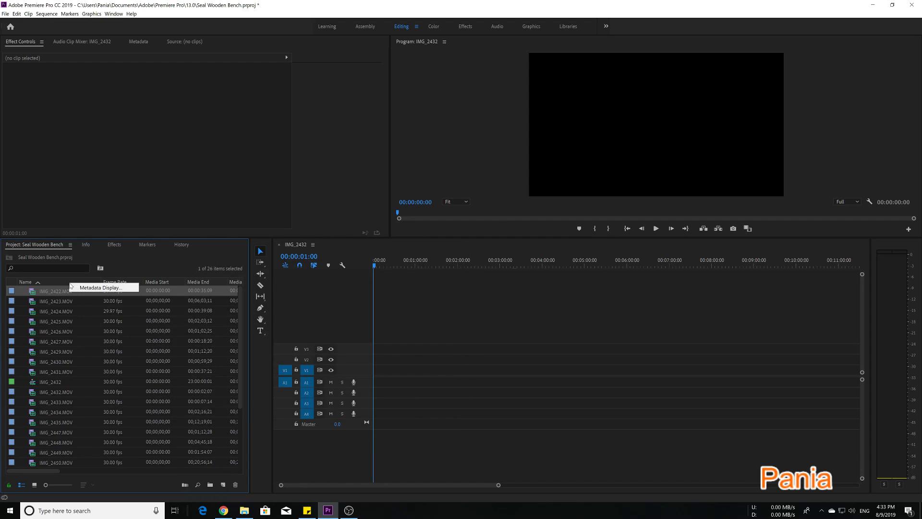
click(96, 288)
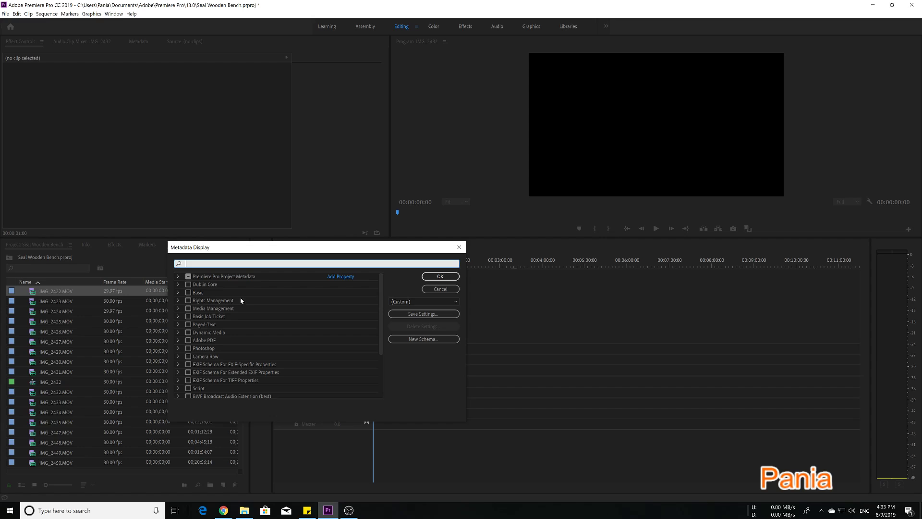
click(178, 292)
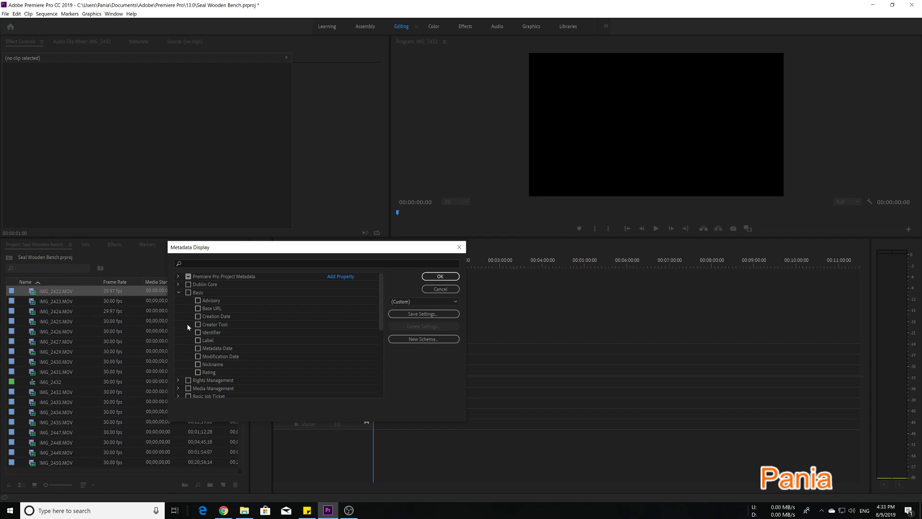
click(202, 317)
Apply the Creation Date column, move it beside Log Note, and sort it newest first
click(446, 277)
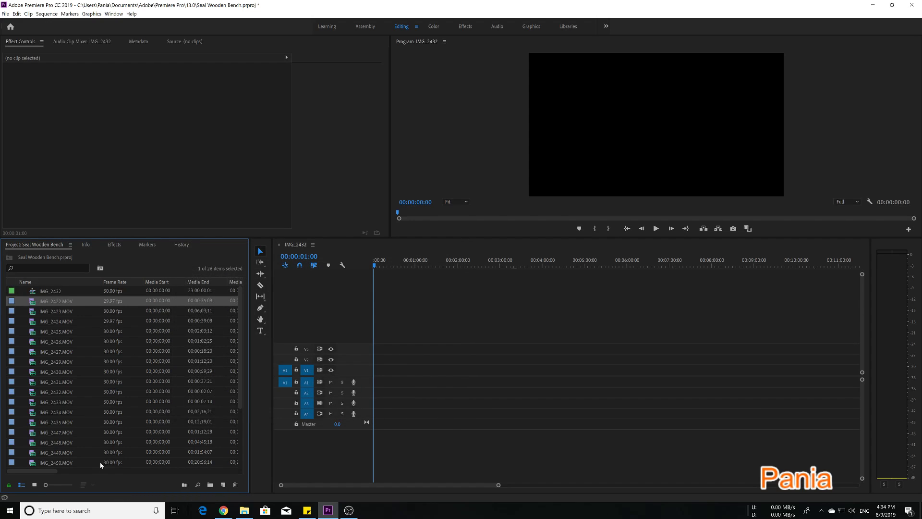
drag(40, 474, 234, 472)
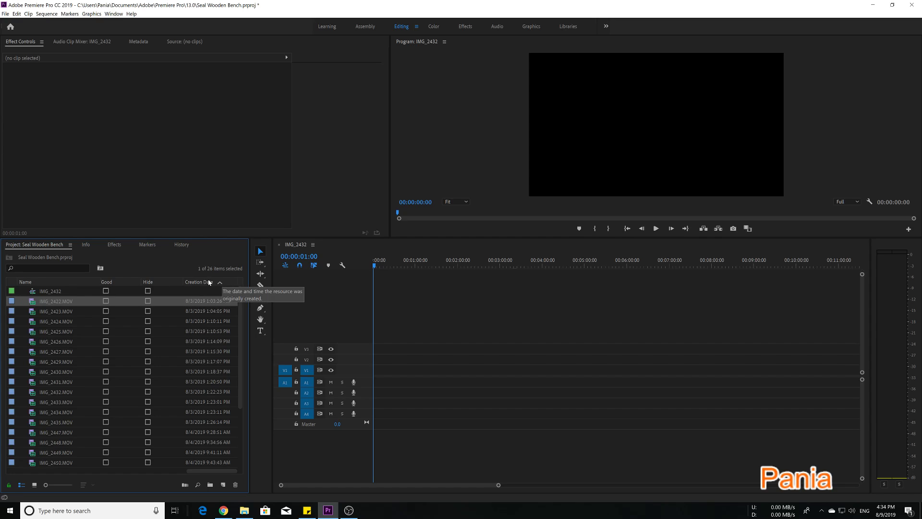
scroll(133, 288, left, 3)
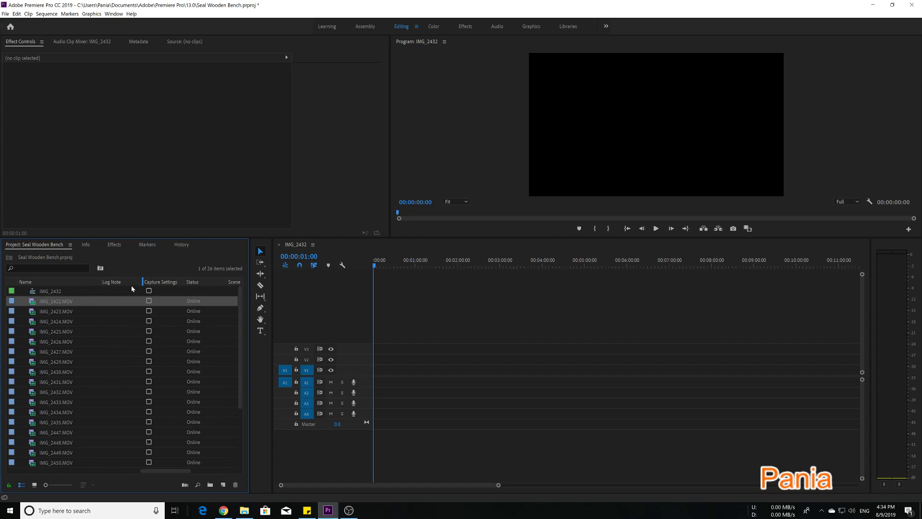
drag(149, 287, 149, 286)
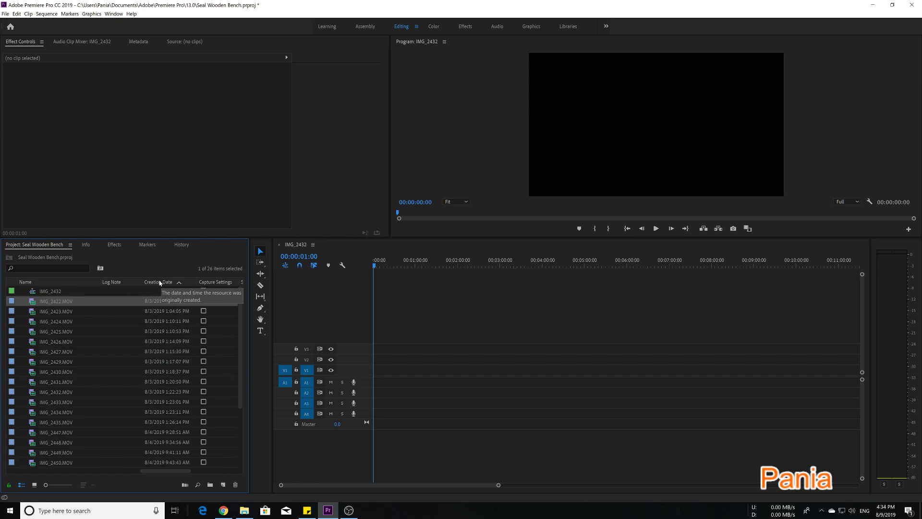
click(158, 284)
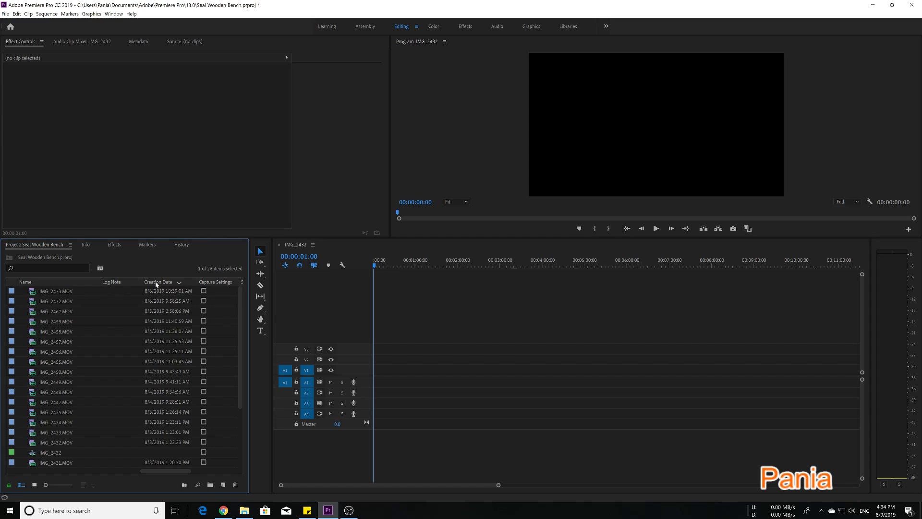
Sort Creation Date ascending so IMG_2422.MOV is first and IMG_2473.MOV last
click(156, 284)
click(156, 283)
click(161, 282)
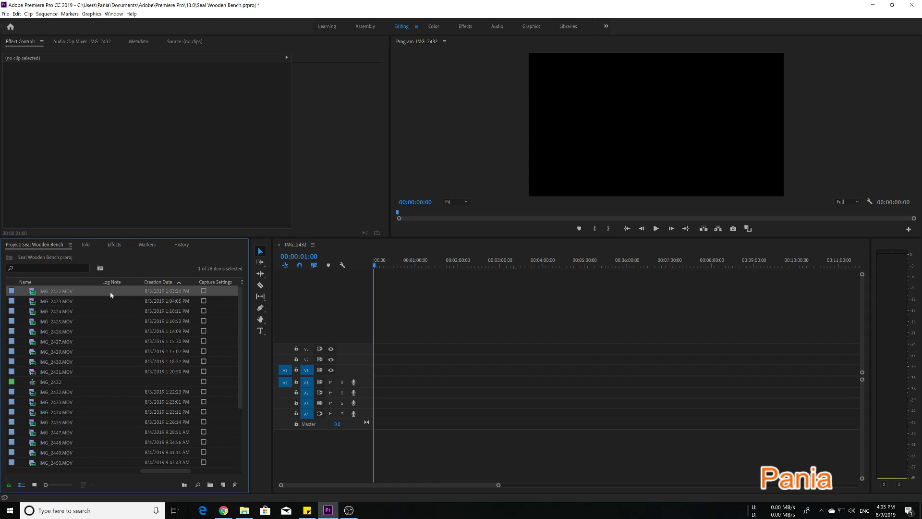
scroll(150, 397, down, 5)
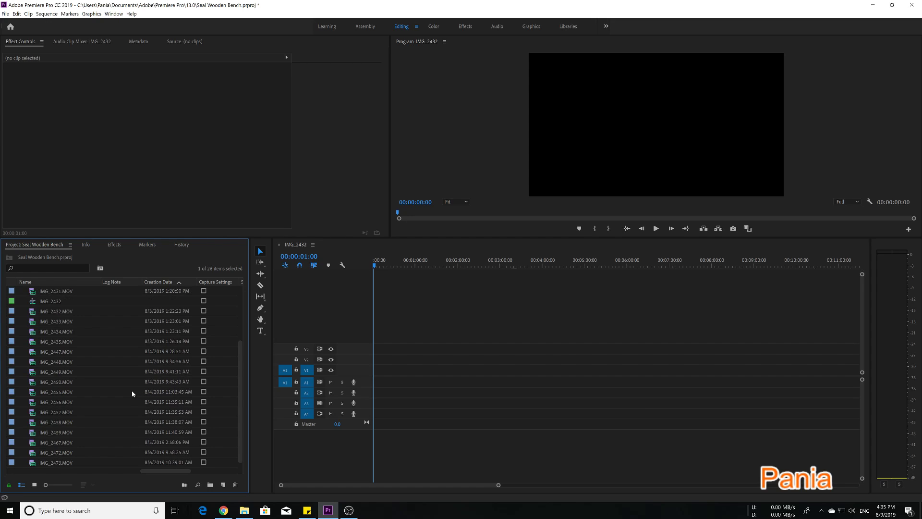
scroll(131, 390, up, 5)
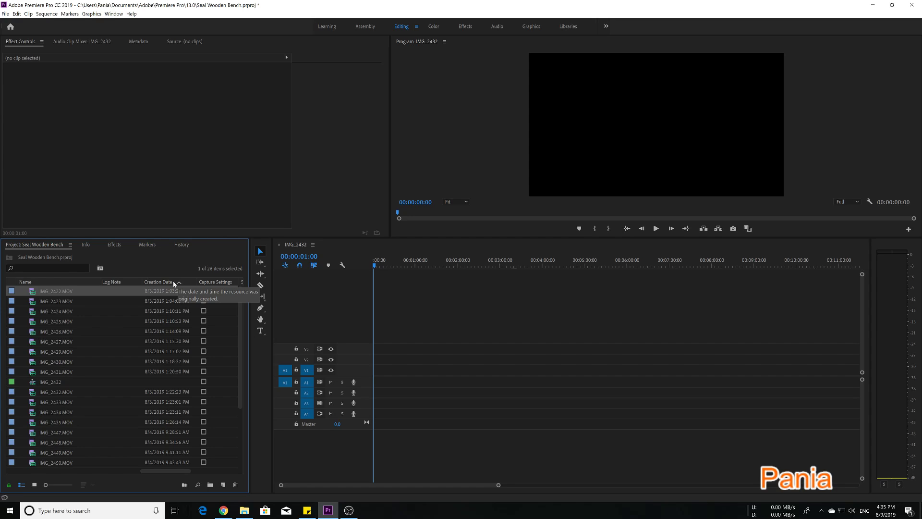
Select every project item and drag them onto the IMG_2432 timeline's V1 track
click(55, 290)
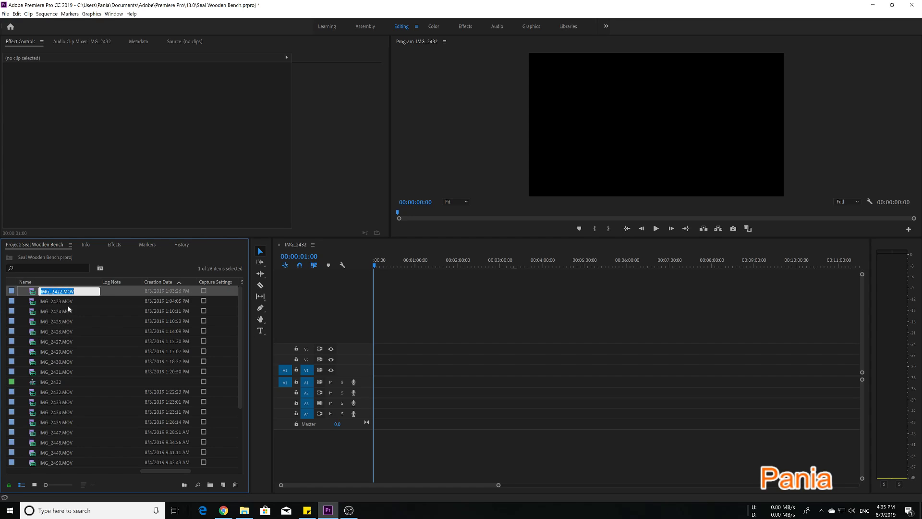
click(102, 290)
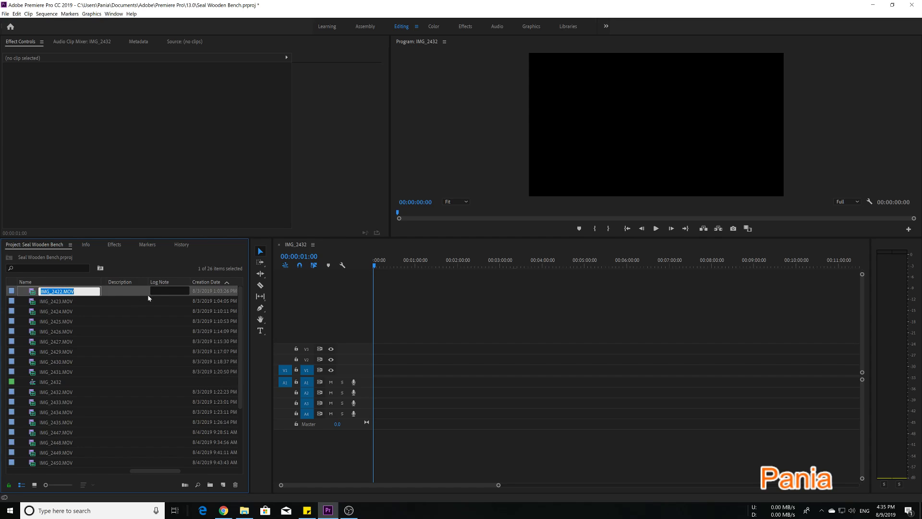
key(Escape)
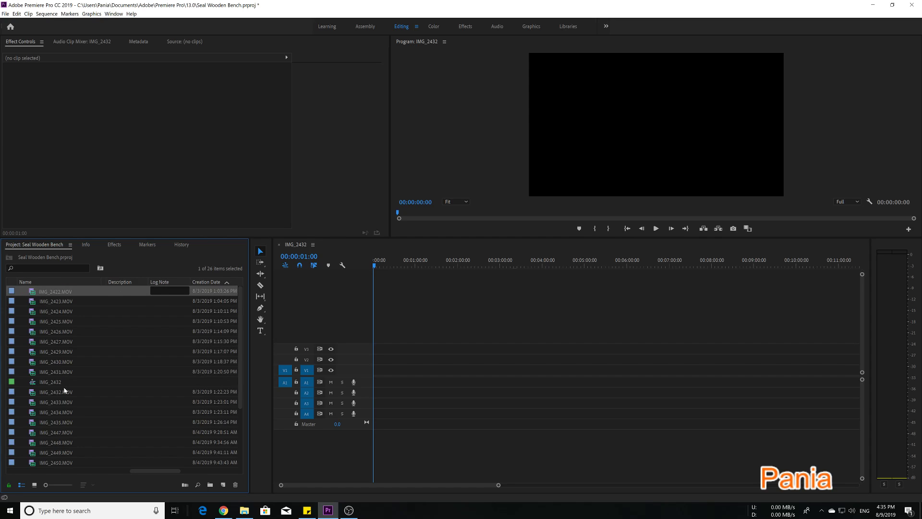
scroll(65, 390, down, 3)
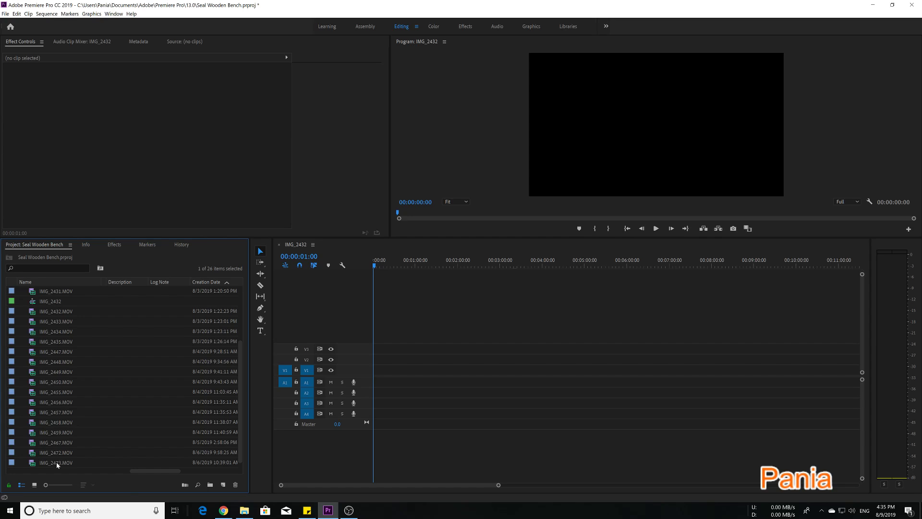
key(ctrl+a)
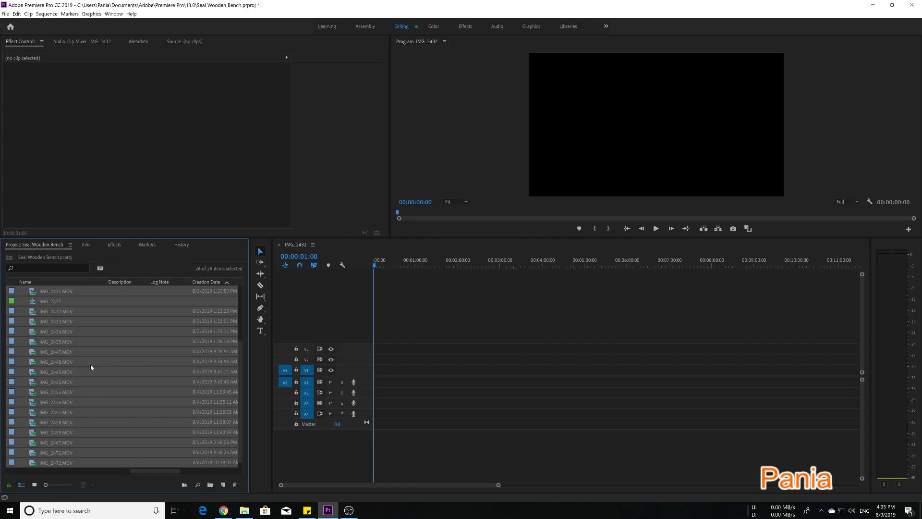
scroll(84, 363, up, 3)
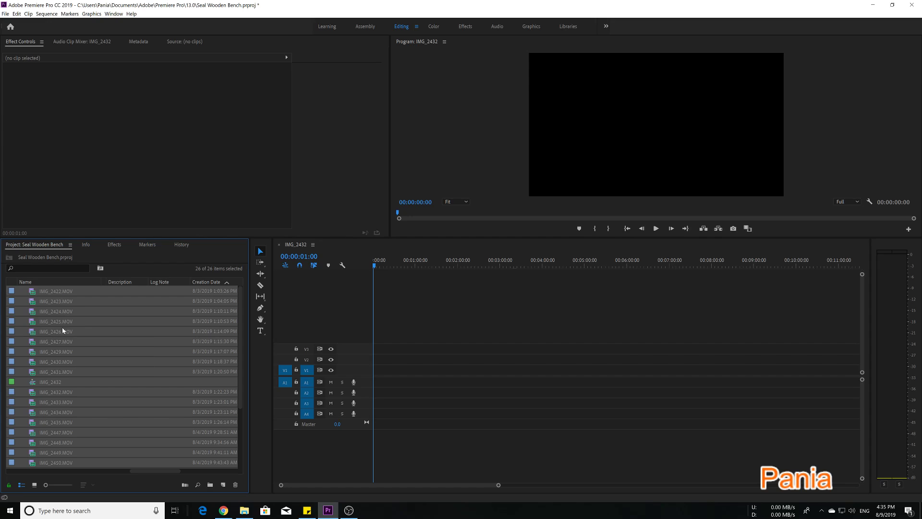
drag(62, 327, 369, 377)
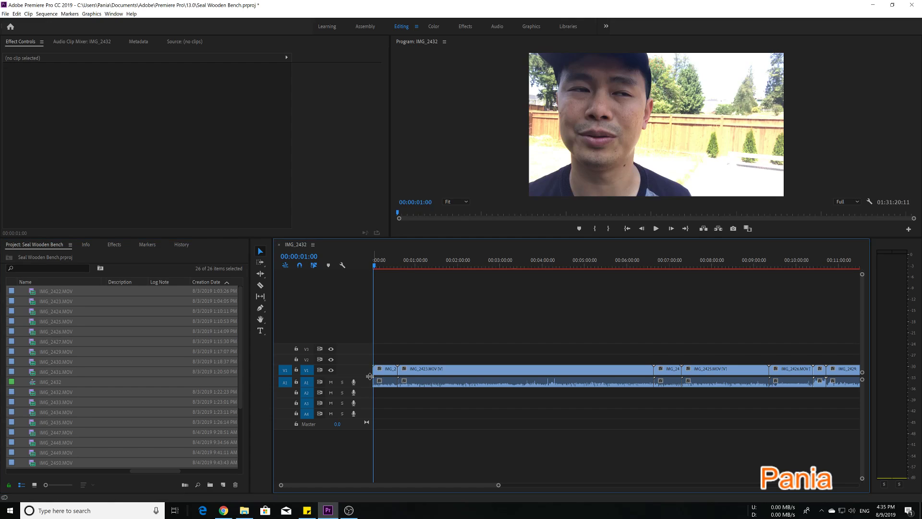
Check timeline clips IMG_2422 and IMG_2423, then bring the 2019-08 folder forward
click(385, 369)
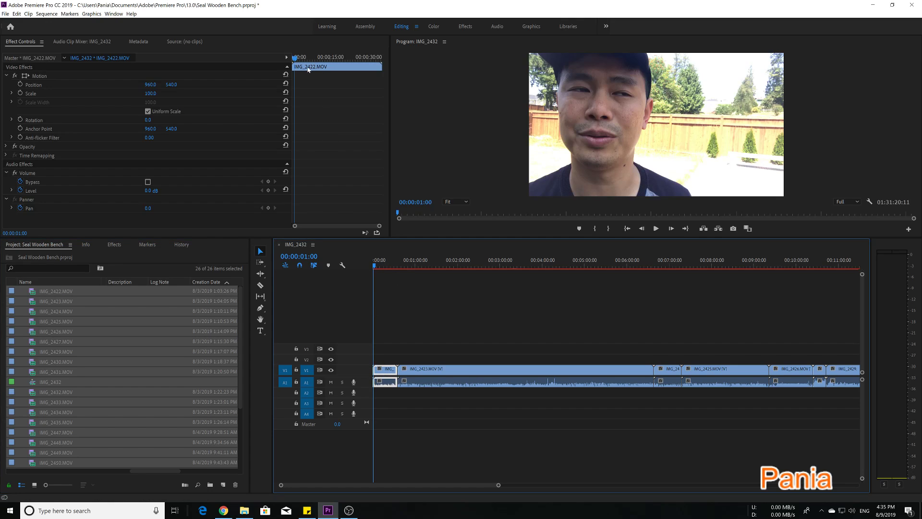
click(441, 372)
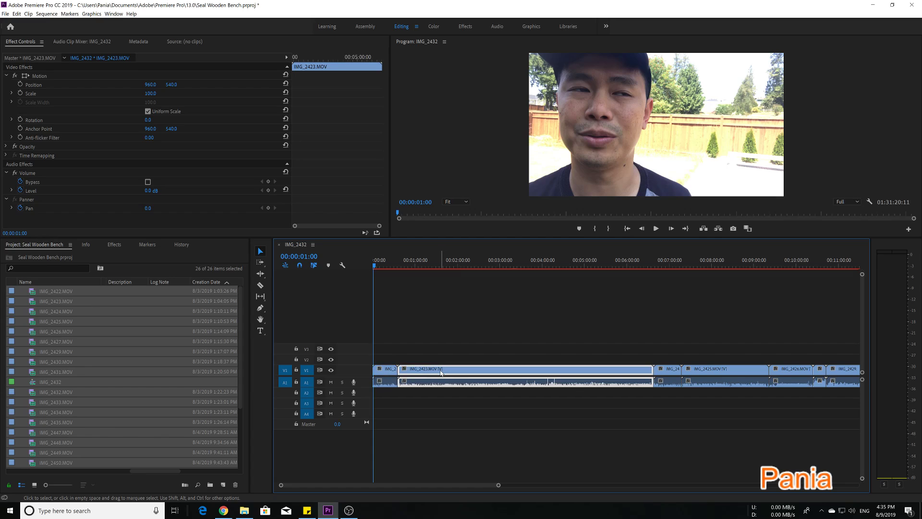
click(245, 510)
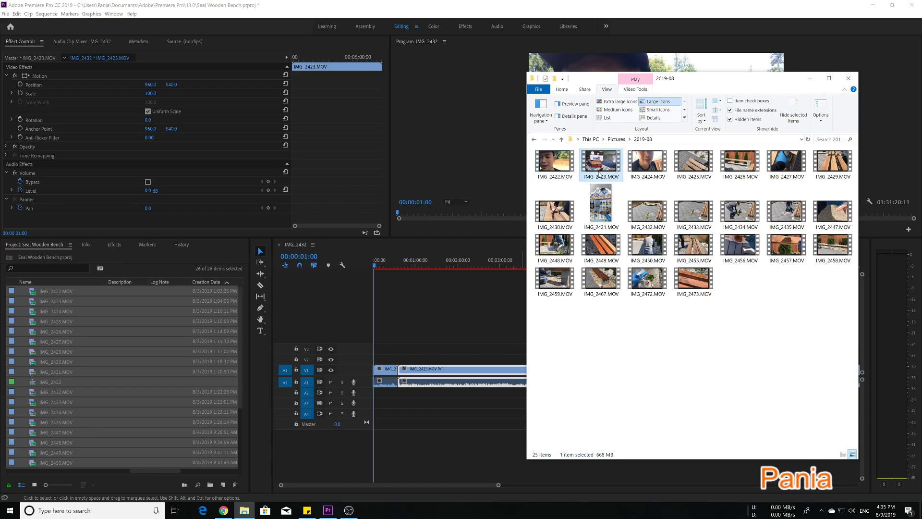
Match IMG_2424–IMG_2427 in the folder against the corresponding timeline clips through IMG_2429
click(647, 163)
click(692, 169)
click(740, 168)
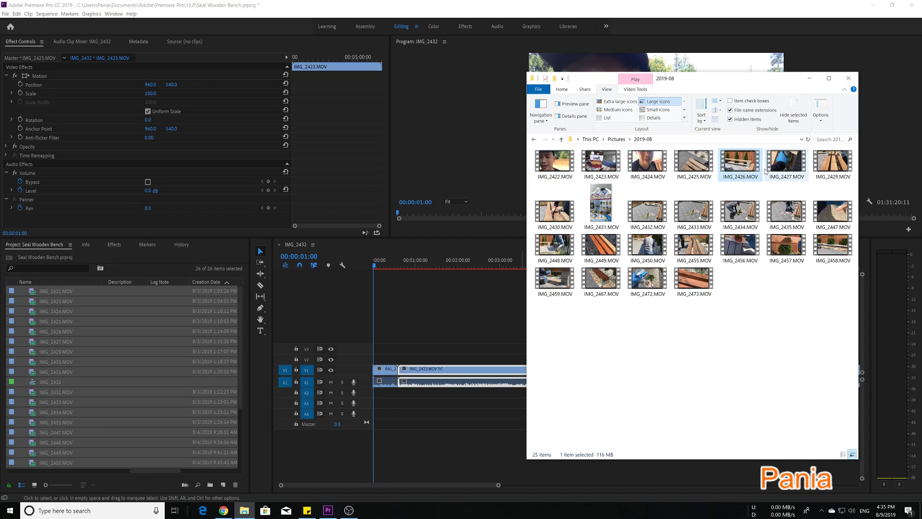
click(792, 175)
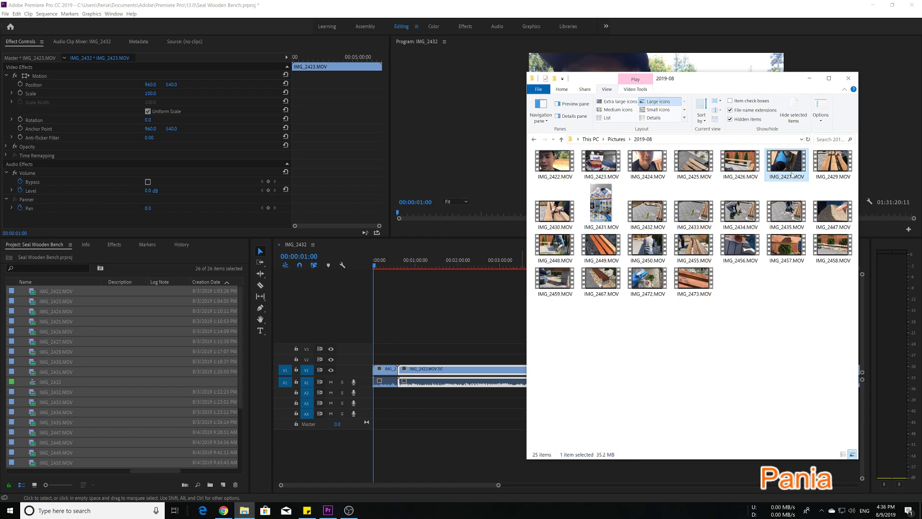
click(809, 79)
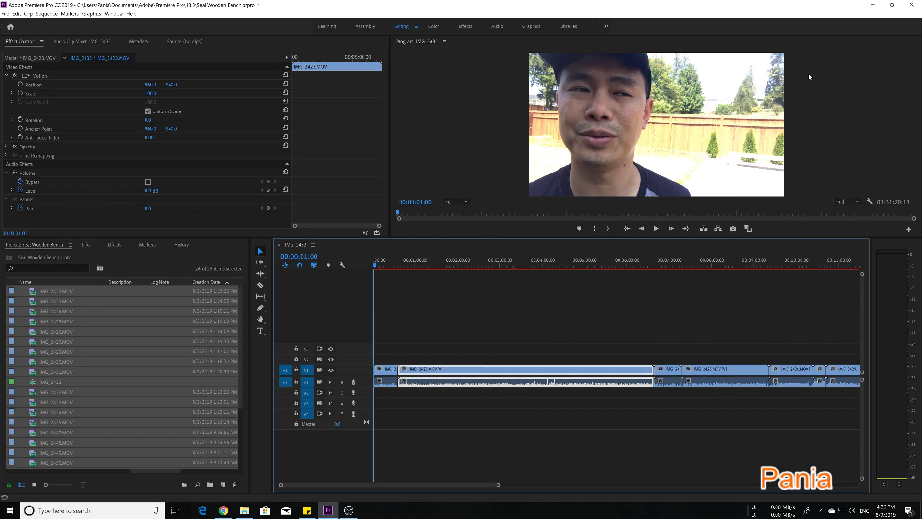
click(673, 369)
click(697, 368)
click(781, 370)
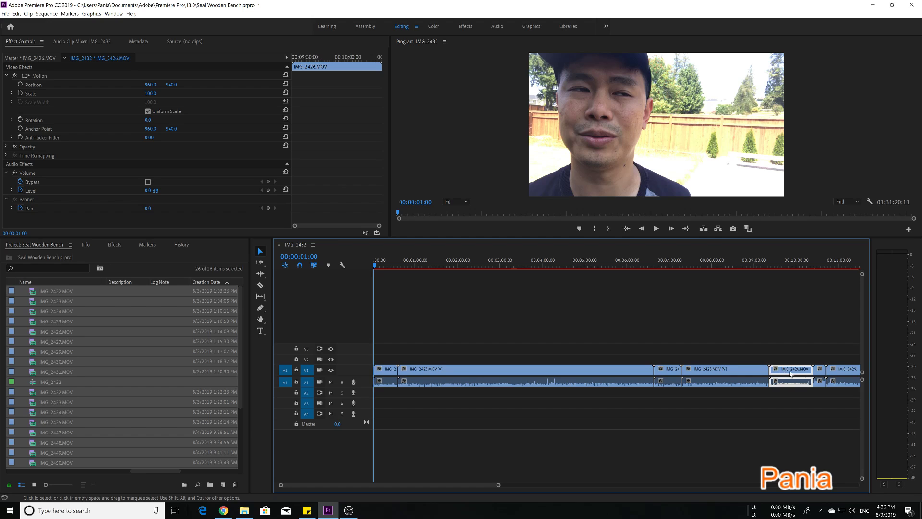
click(823, 370)
click(842, 368)
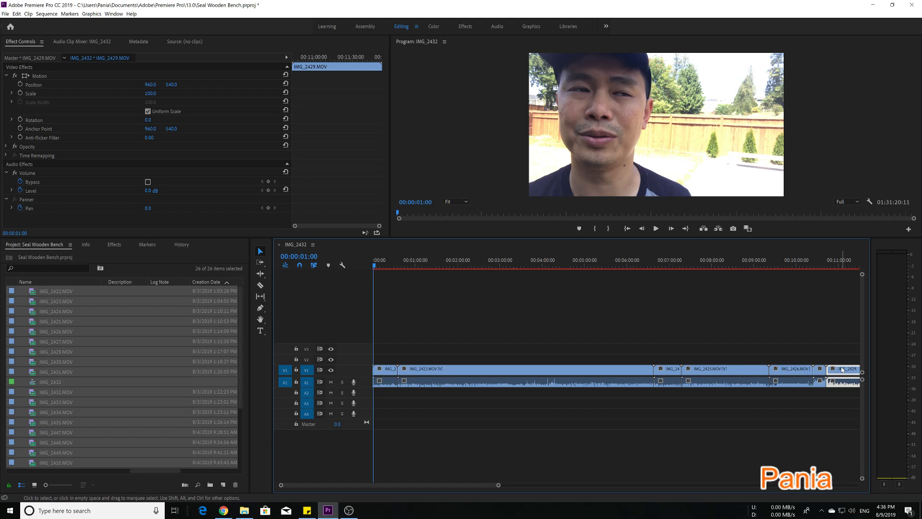
Verify IMG_2429 and the final clip IMG_2473 against the folder, scrolling the timeline to its end
click(244, 510)
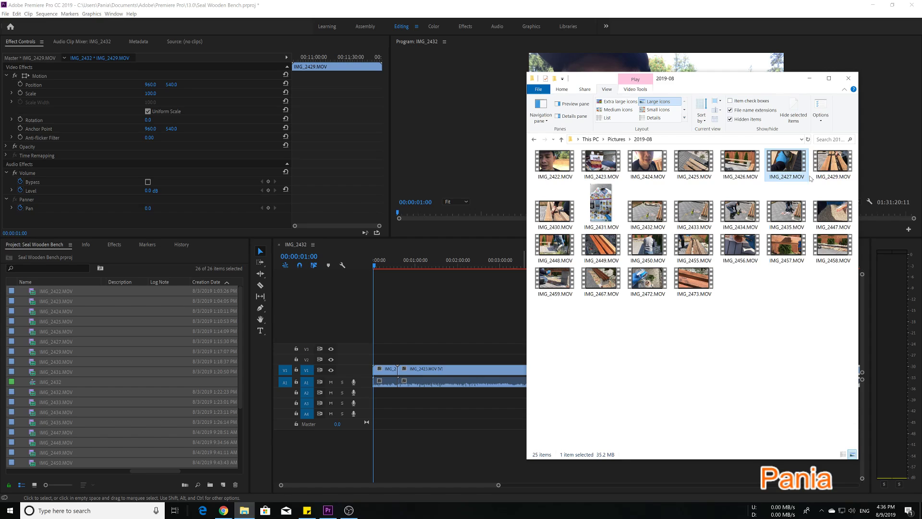
click(830, 169)
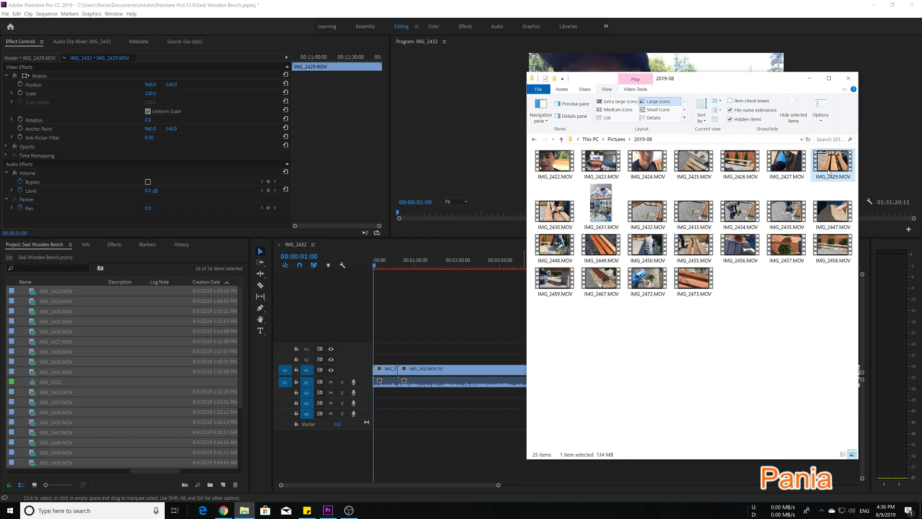
click(500, 483)
drag(500, 483, 823, 484)
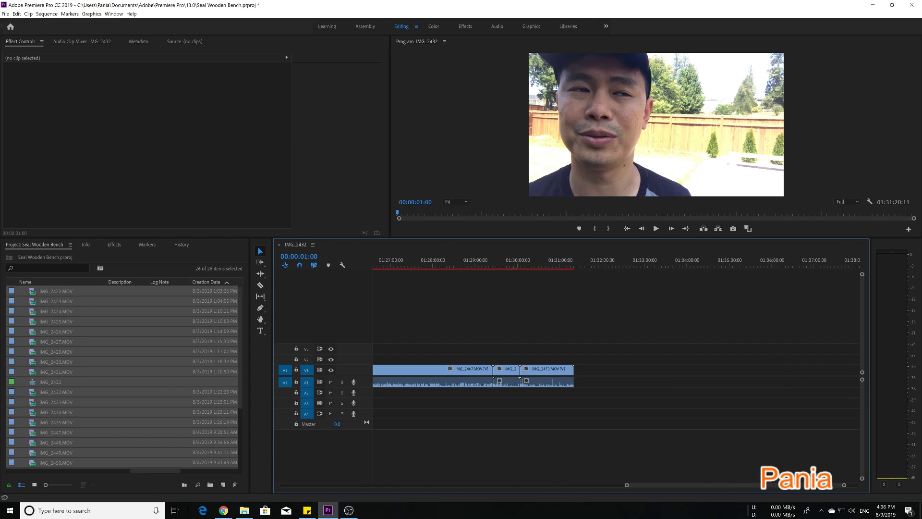
click(551, 371)
click(245, 510)
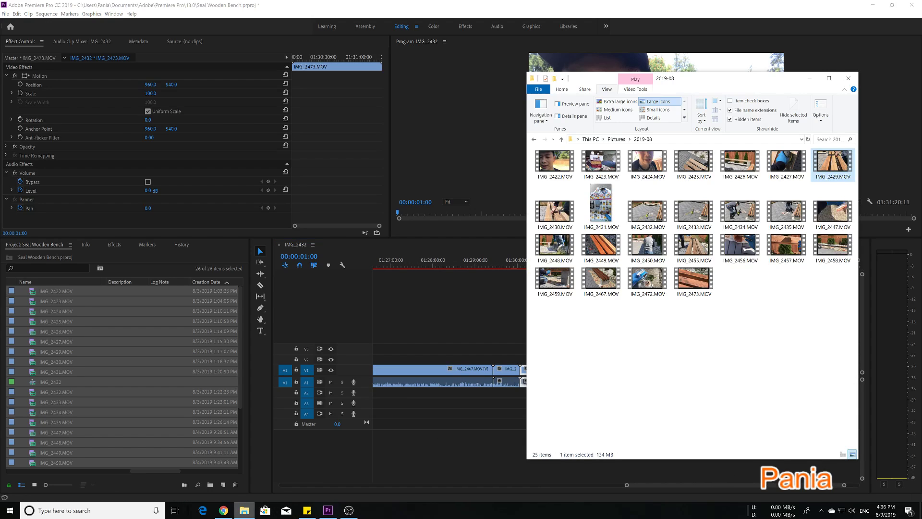
click(698, 285)
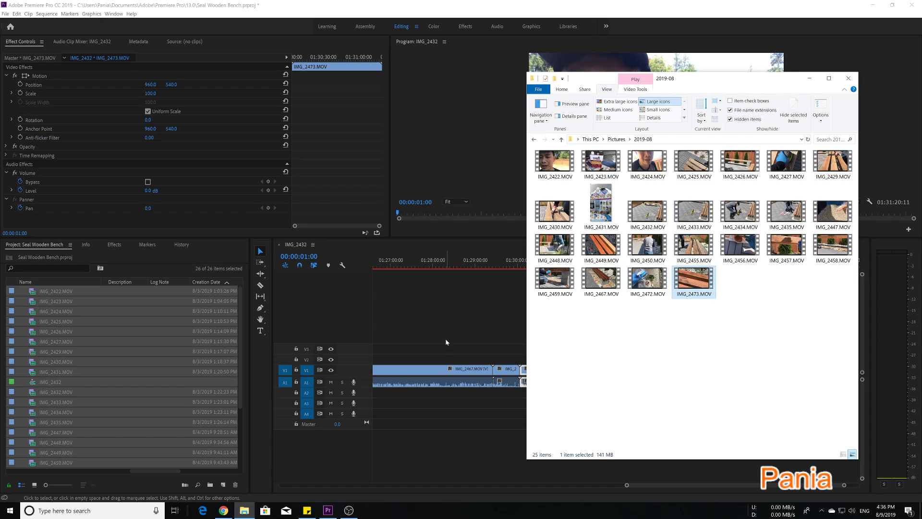
click(460, 335)
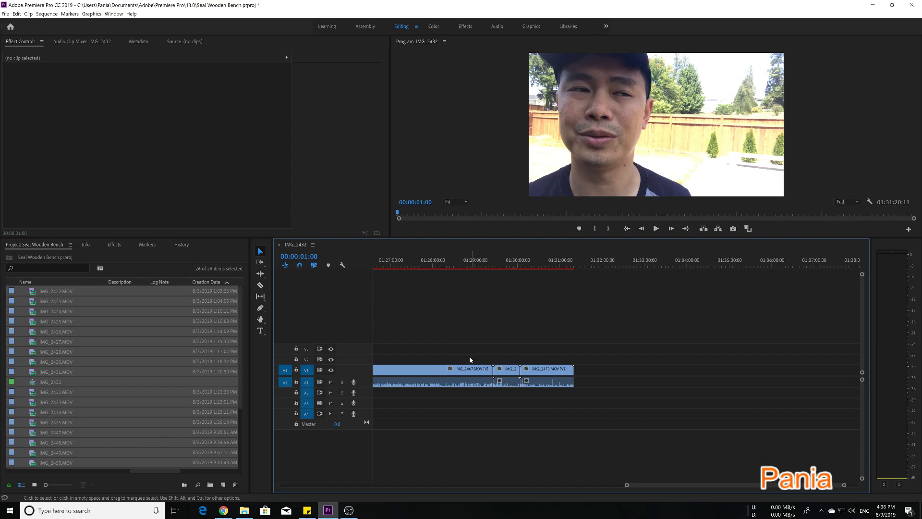
drag(681, 487, 336, 486)
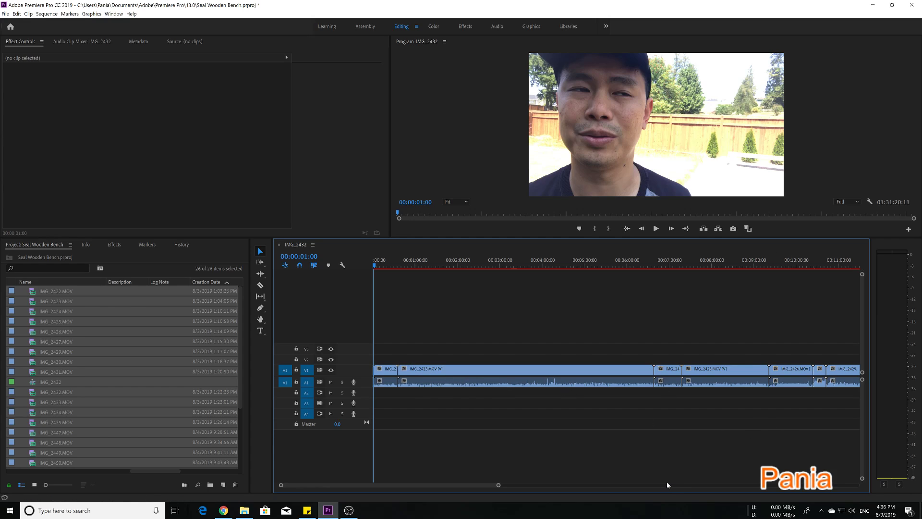
drag(482, 485, 532, 485)
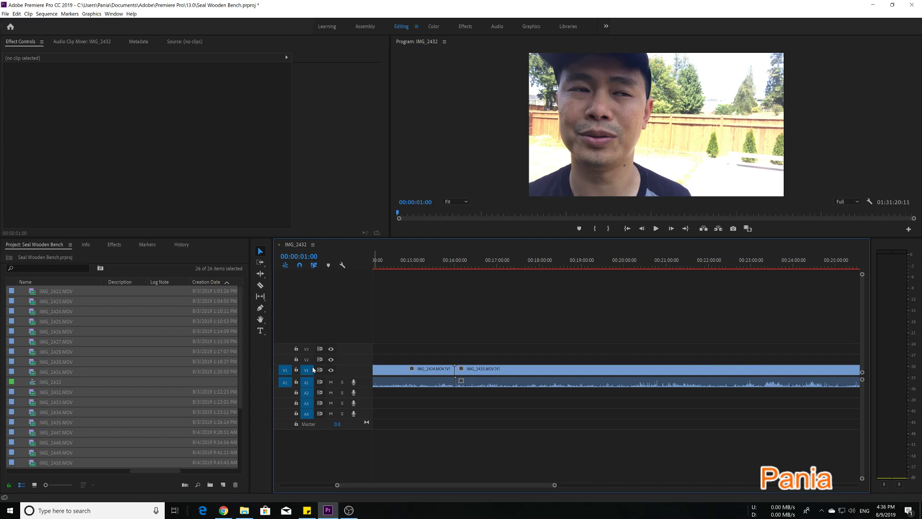
scroll(420, 405, up, 10)
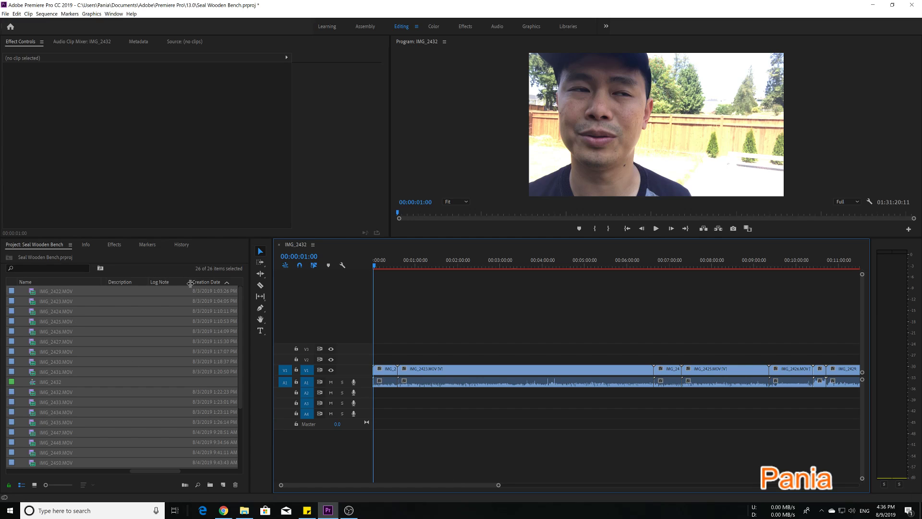
click(242, 515)
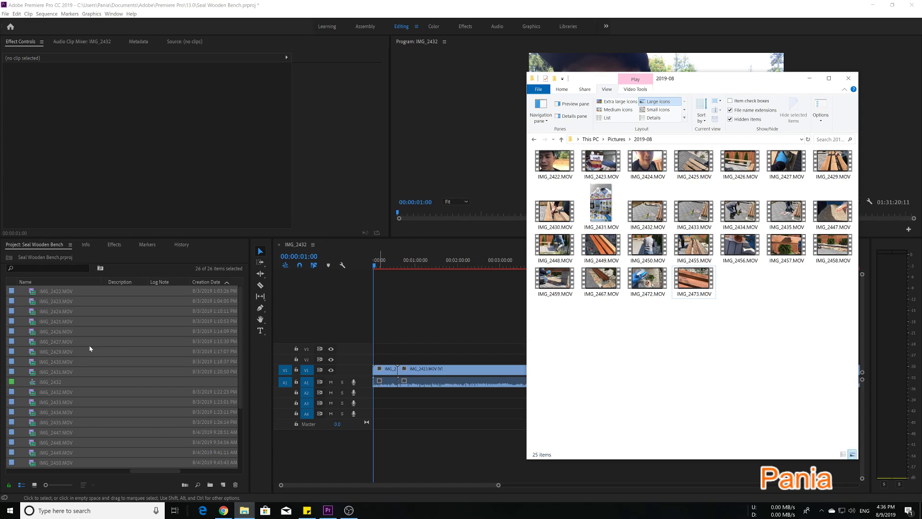
click(554, 246)
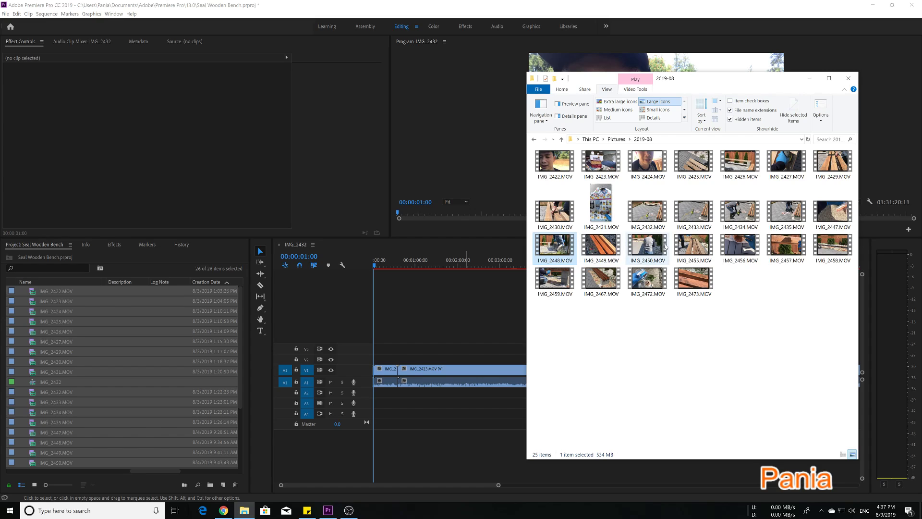
click(420, 416)
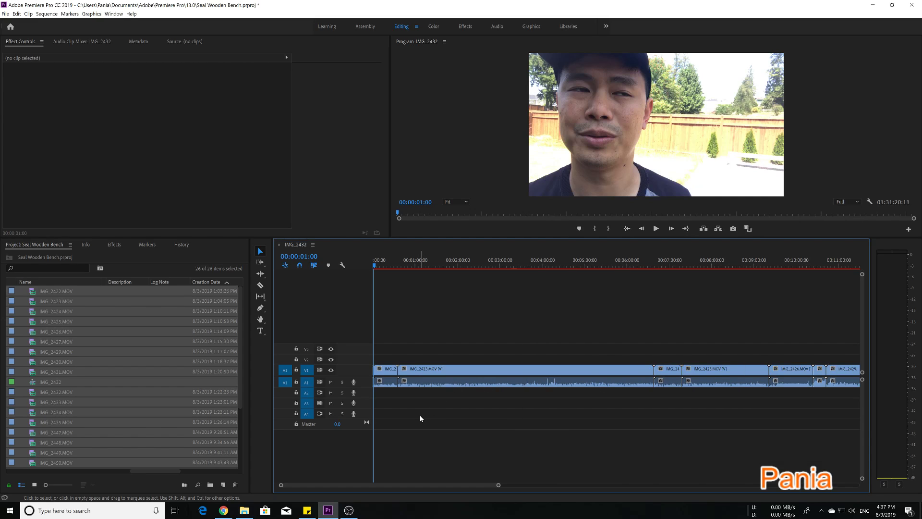